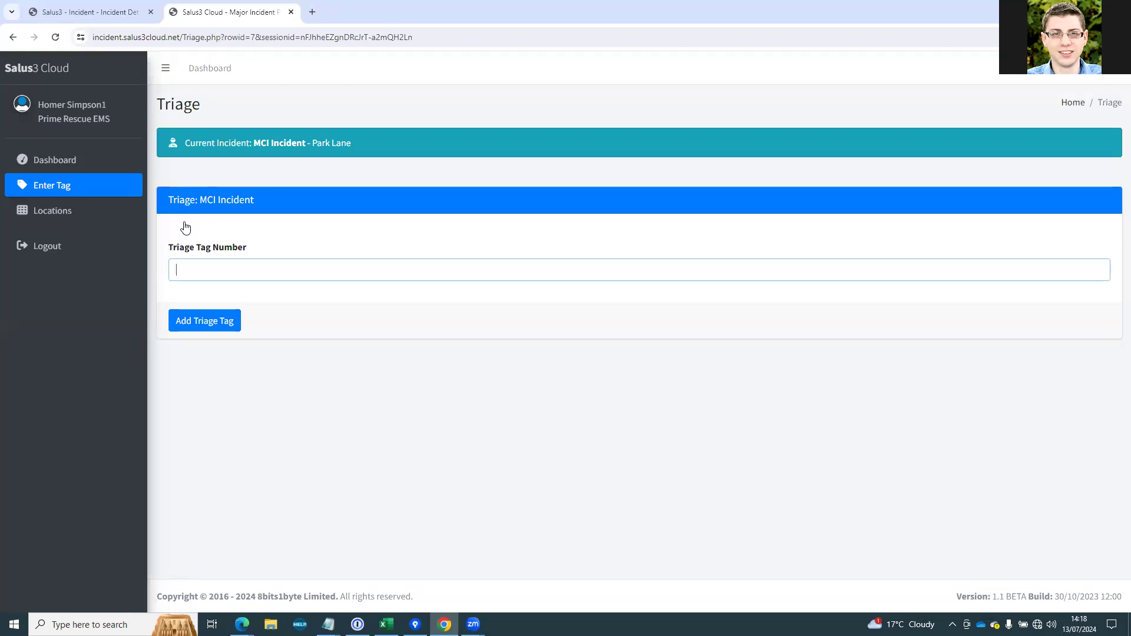
# Record triage tag AB00001 for the MCI Incident and add the Airway Opened intervention.
pyautogui.write('AB0')
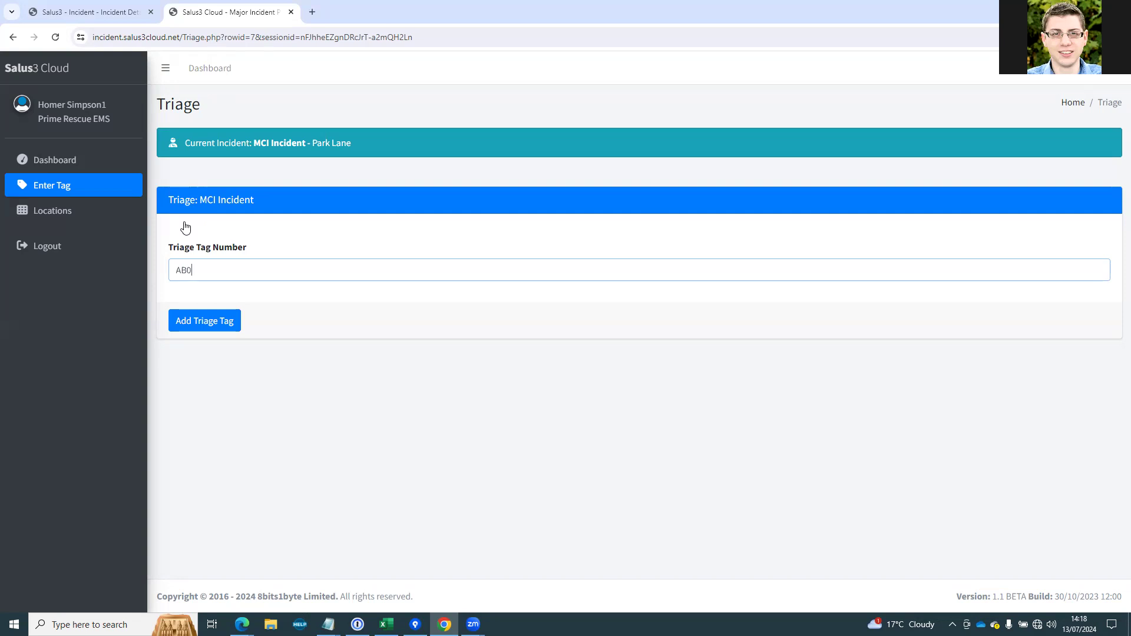
pyautogui.write('0001')
pyautogui.press('Return')
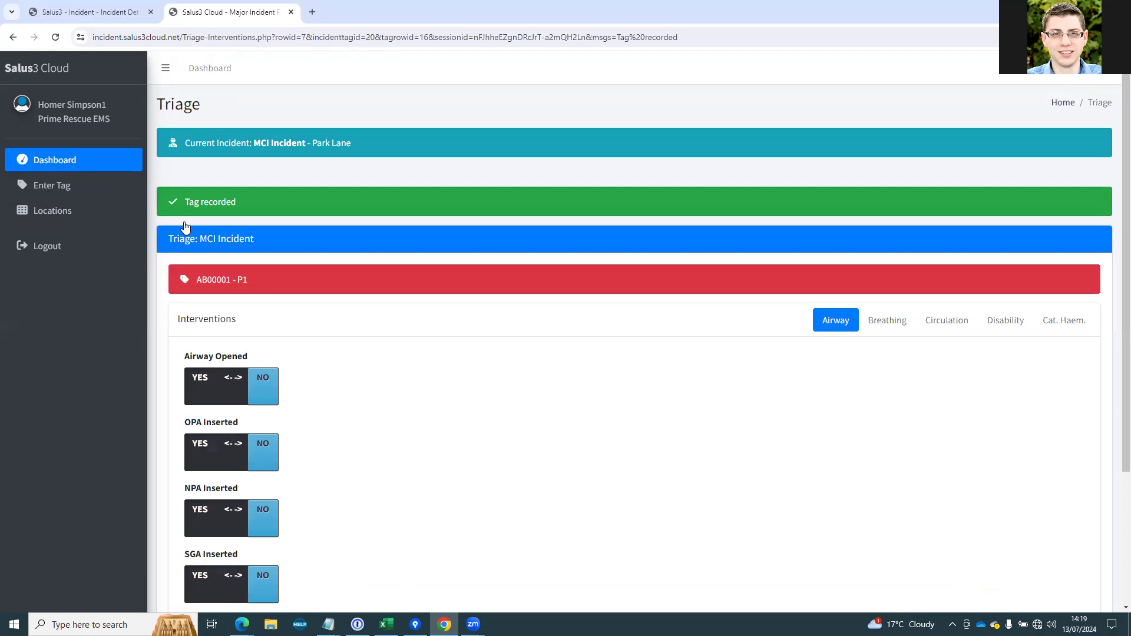
pyautogui.click(200, 389)
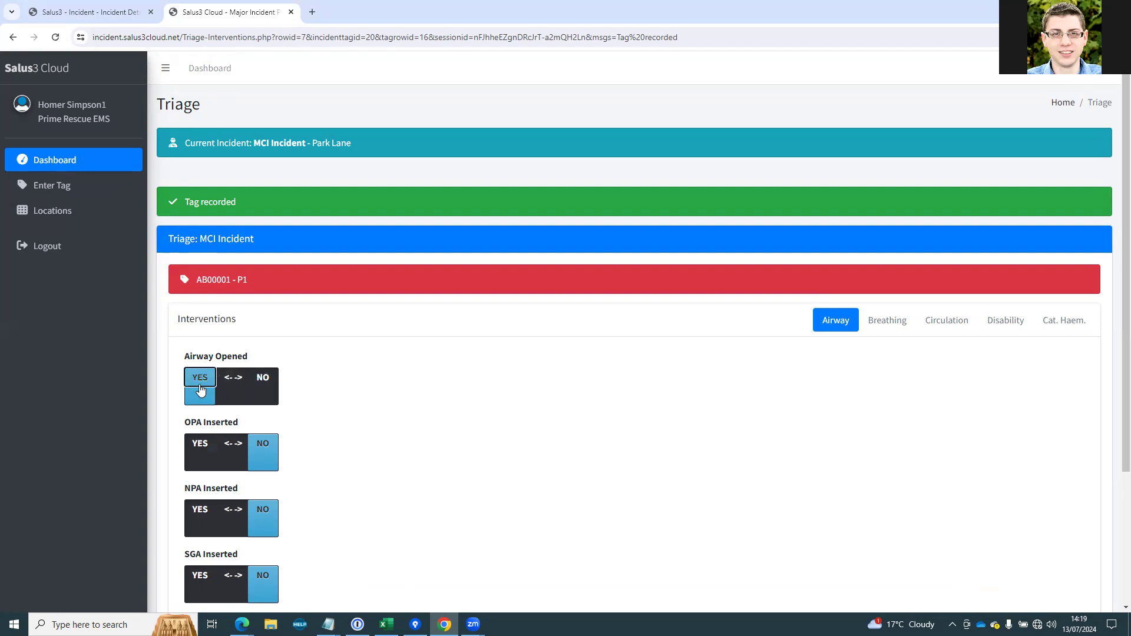
pyautogui.scroll(-3, 200, 388)
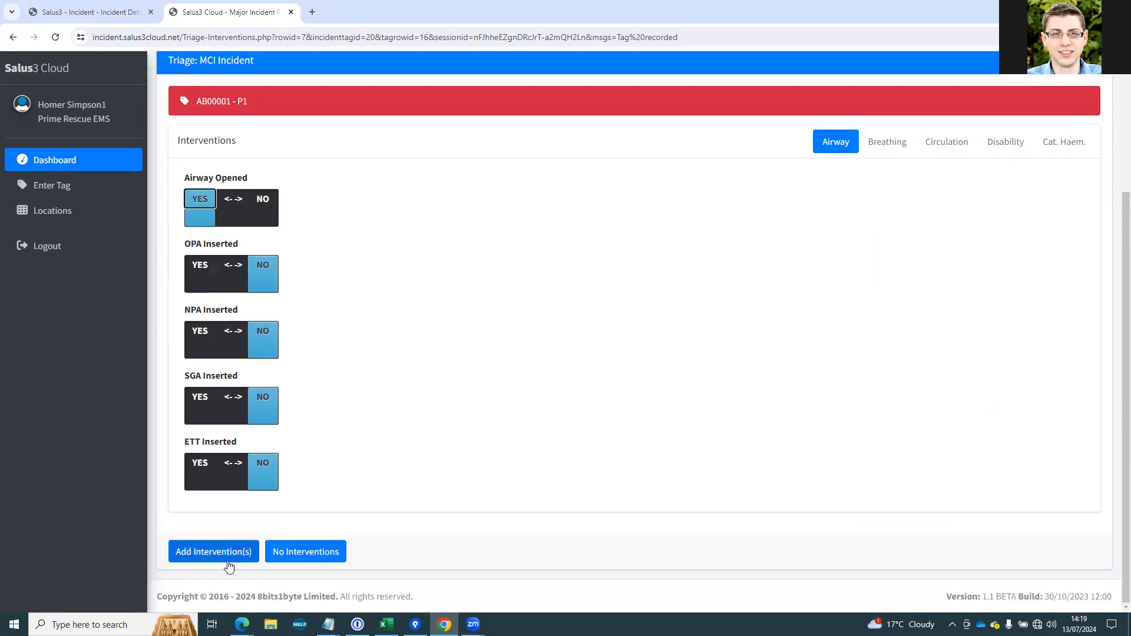
pyautogui.click(233, 552)
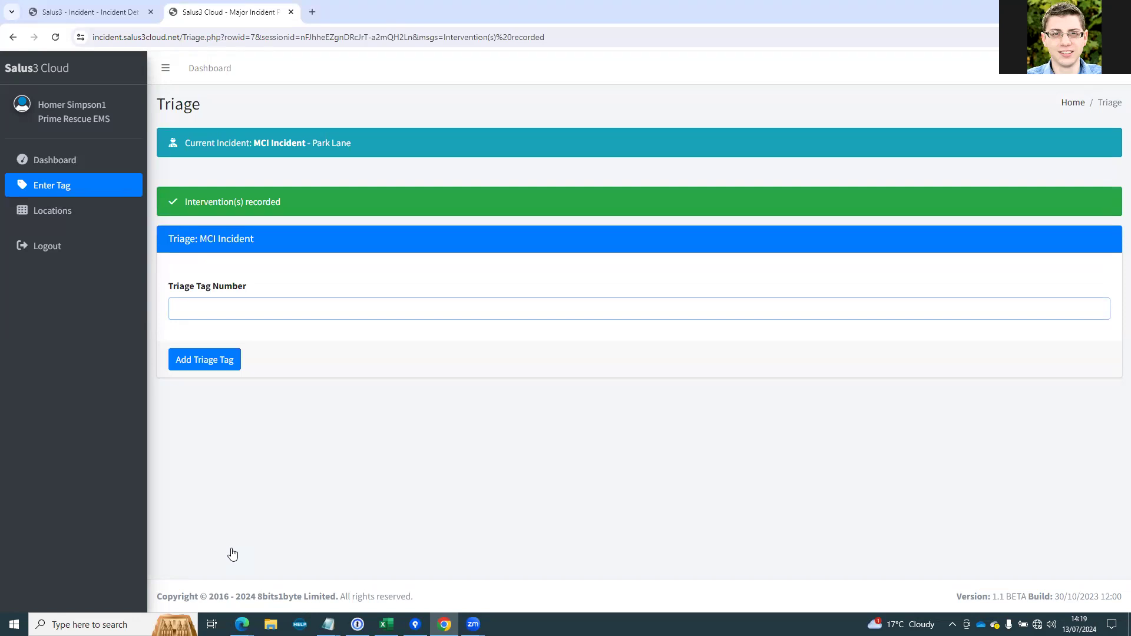
# Record triage tag AB00002 for the MCI Incident with no interventions.
pyautogui.write('AB00002')
pyautogui.press('Return')
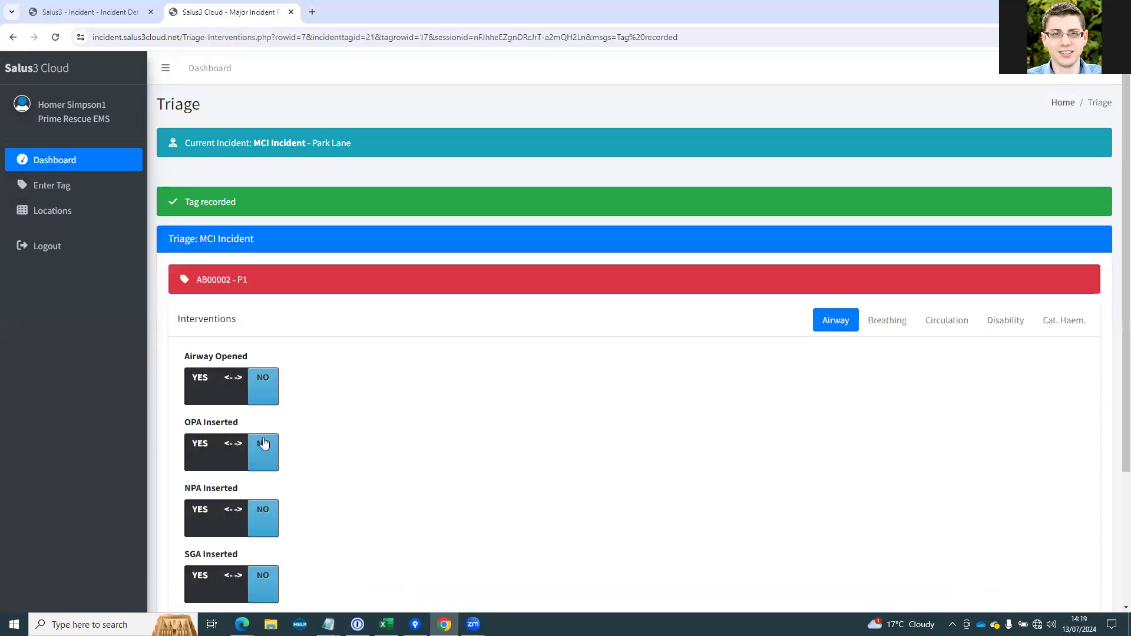
pyautogui.scroll(-2, 314, 364)
pyautogui.scroll(-1, 314, 364)
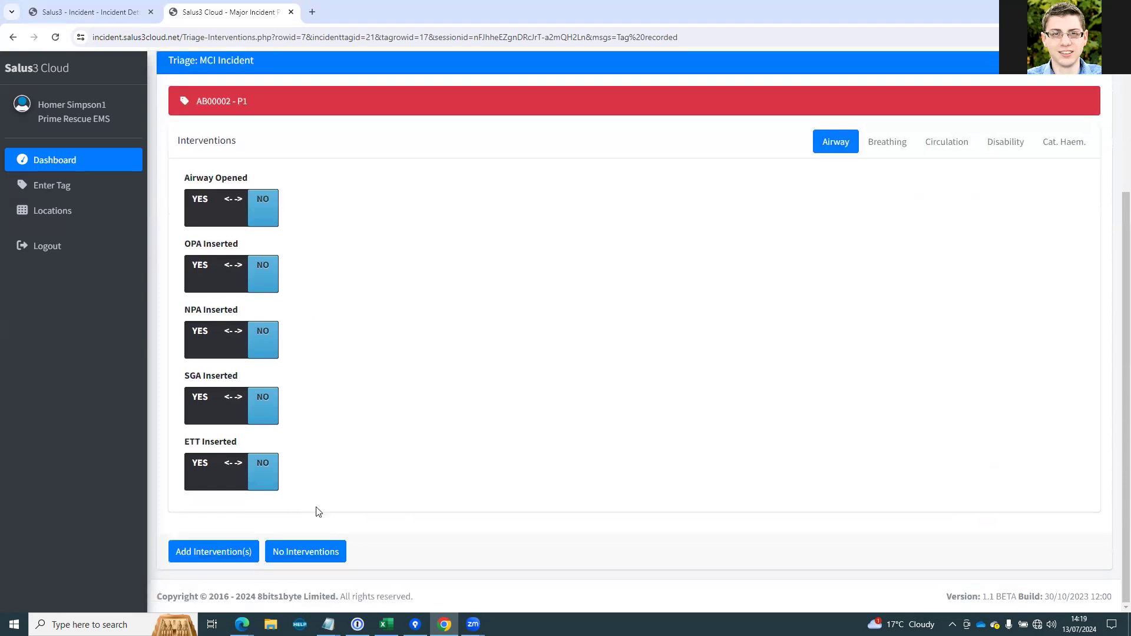
pyautogui.click(305, 557)
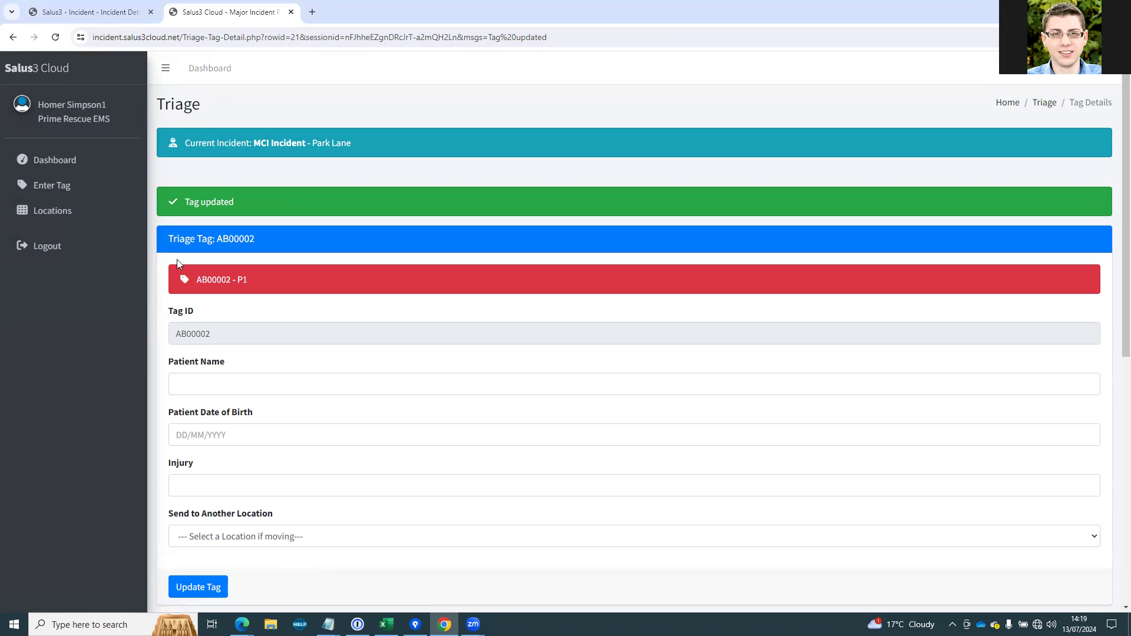
# Look up triage tag AB00001 by its tag number to open its details.
pyautogui.click(71, 186)
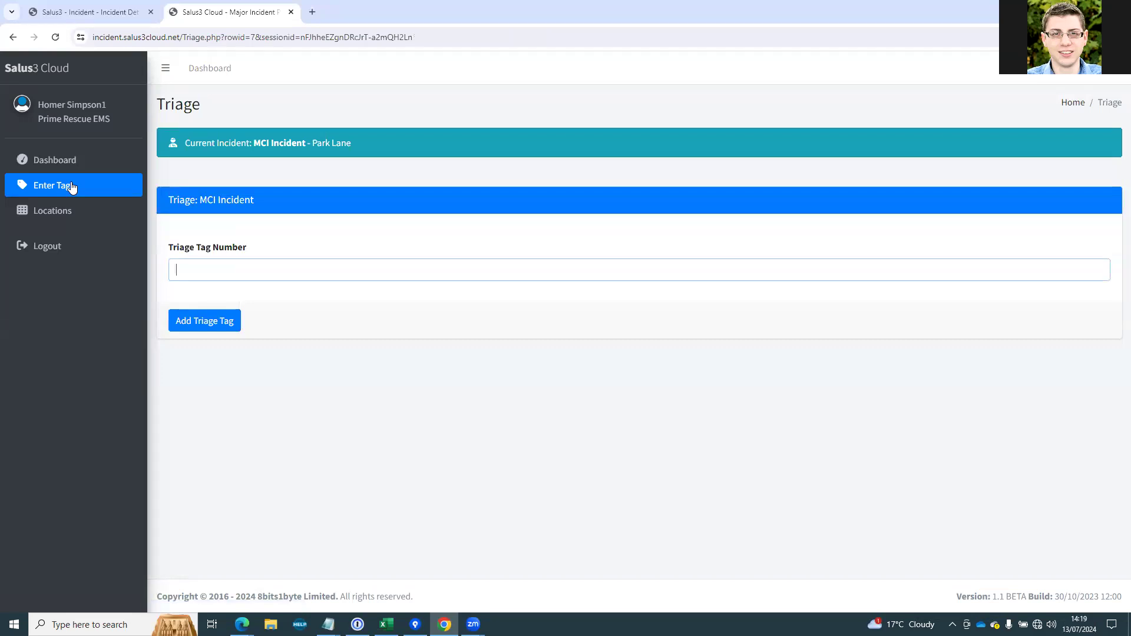
pyautogui.click(288, 273)
pyautogui.write('AB00001')
pyautogui.press('Return')
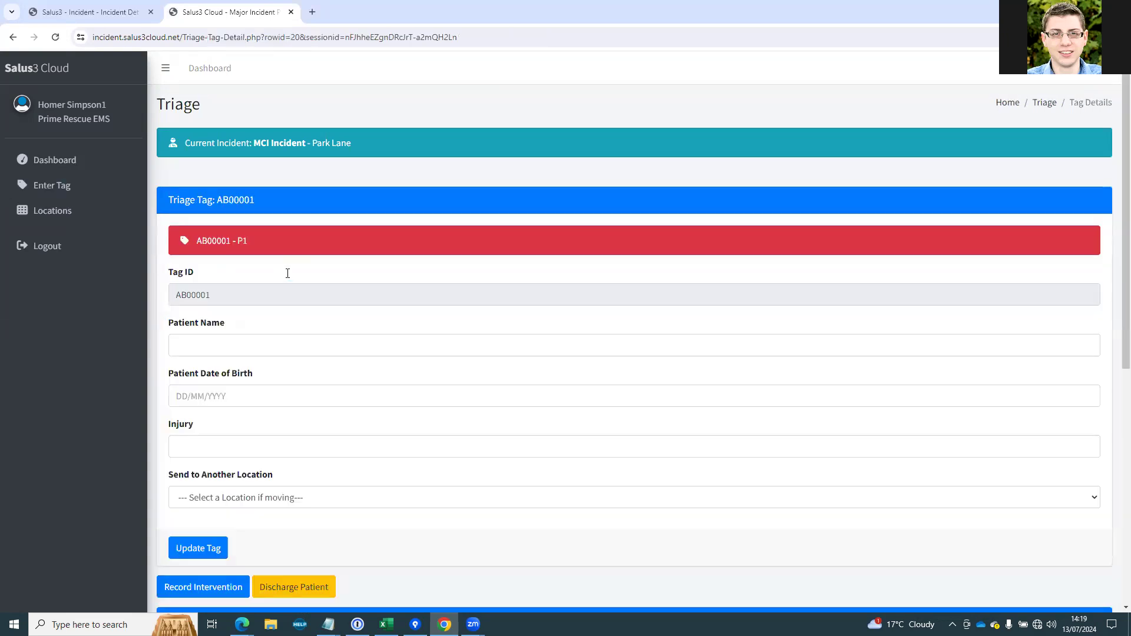
# Update tag AB00001 with the injury Penetrating Injury and send it to Casualty Clearing Station P1.
pyautogui.click(211, 498)
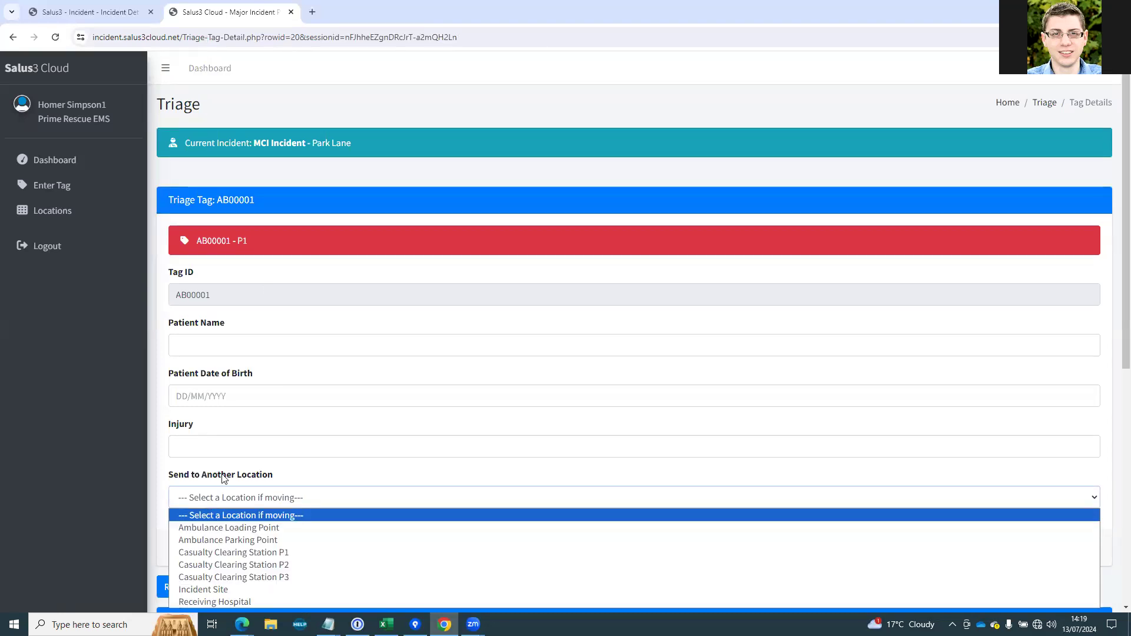
pyautogui.click(219, 552)
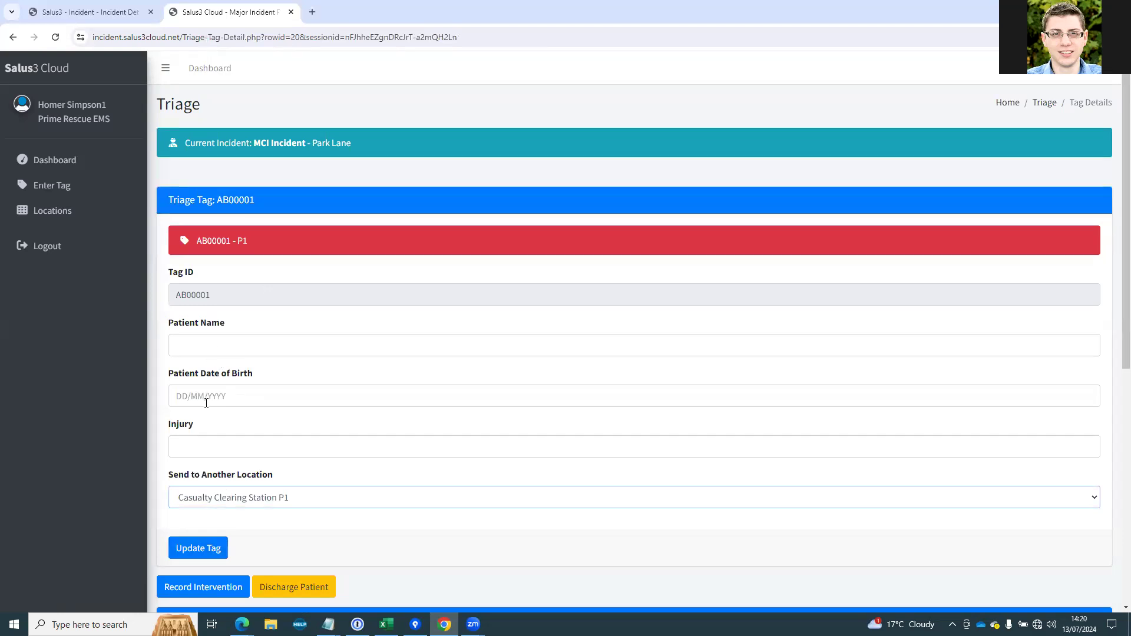
pyautogui.click(204, 450)
pyautogui.write('Pene')
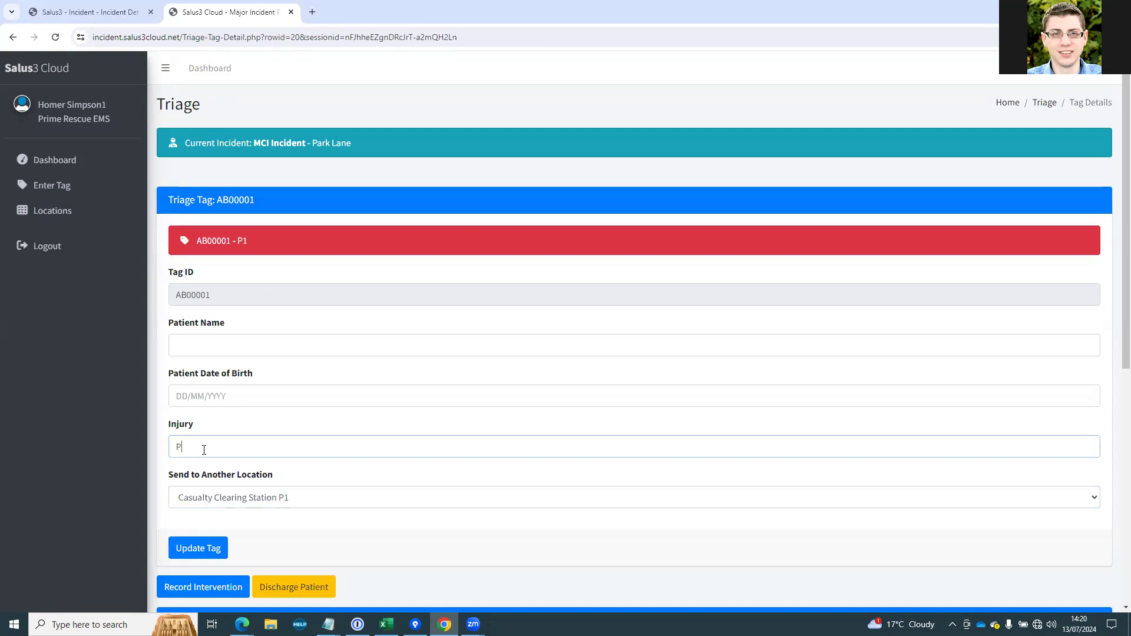
pyautogui.write('trationg Injury')
pyautogui.click(184, 554)
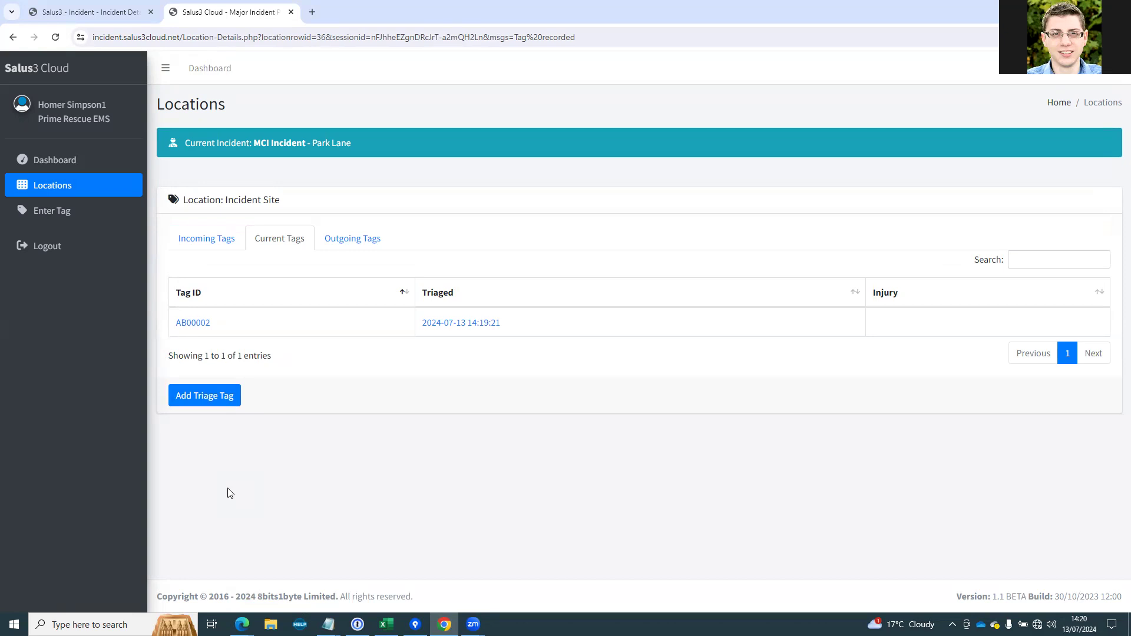
# Review the incoming, current and outgoing tags of the Incident Site location.
pyautogui.click(194, 241)
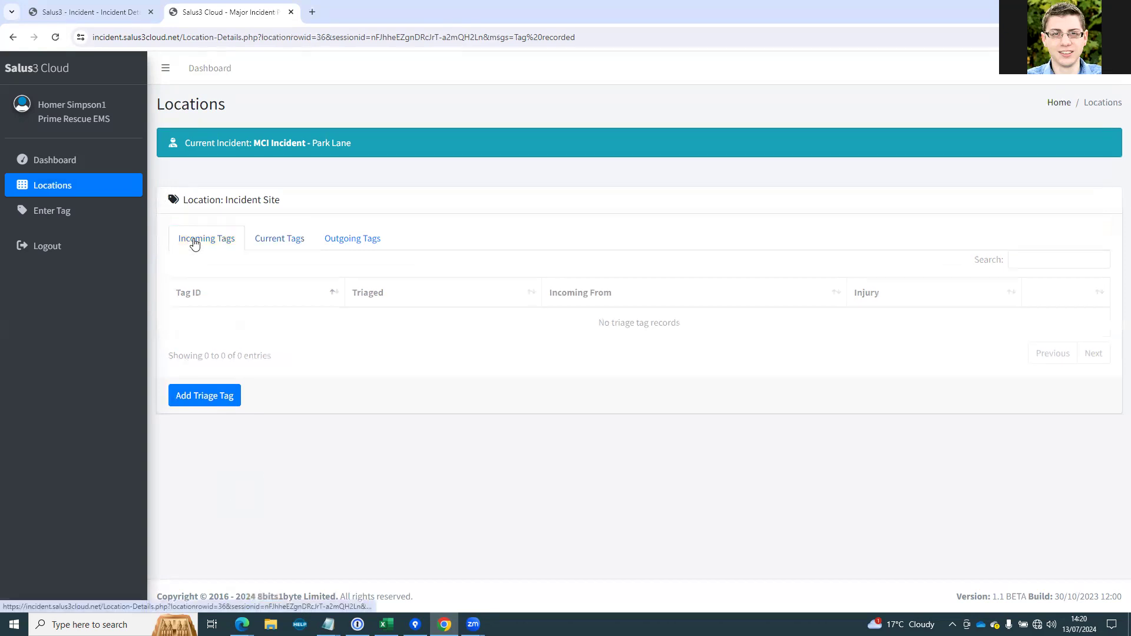
pyautogui.click(278, 249)
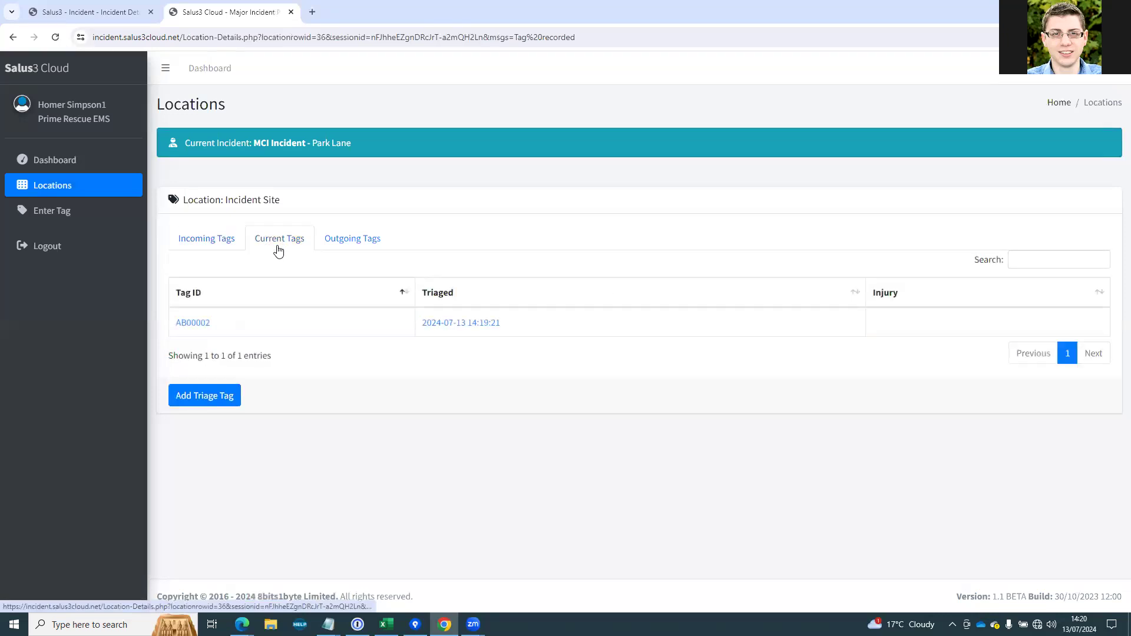
pyautogui.click(350, 248)
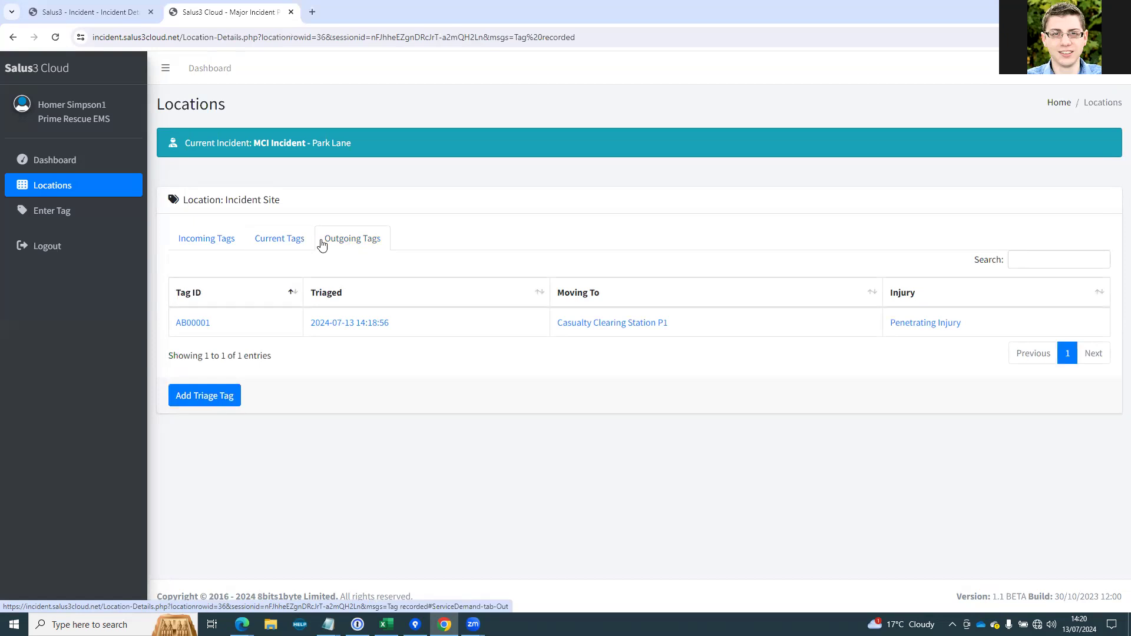
# Open outgoing tag AB00001 and examine its note field, its airway and breathing intervention options and its patient discharge form.
pyautogui.click(190, 325)
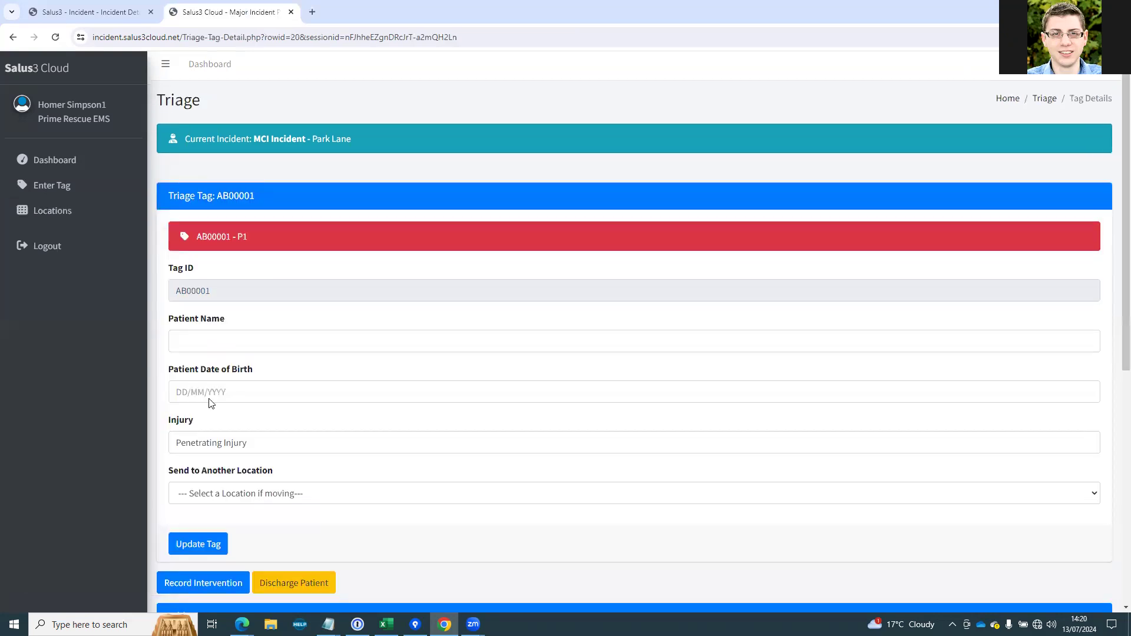
pyautogui.scroll(-3, 188, 476)
pyautogui.click(187, 476)
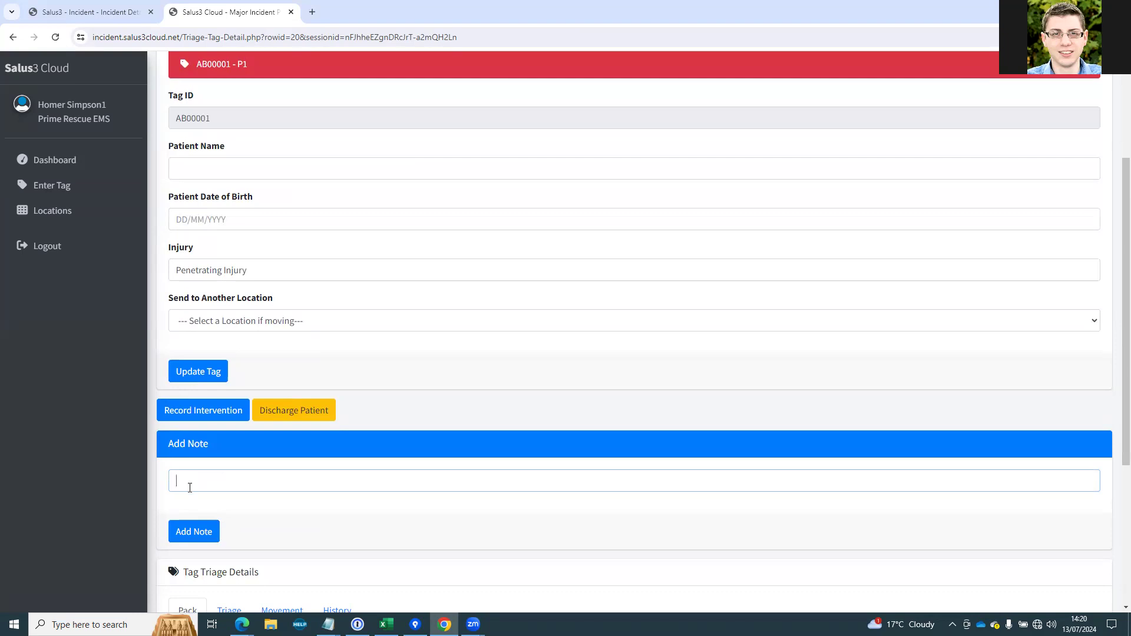
pyautogui.scroll(-3, 189, 488)
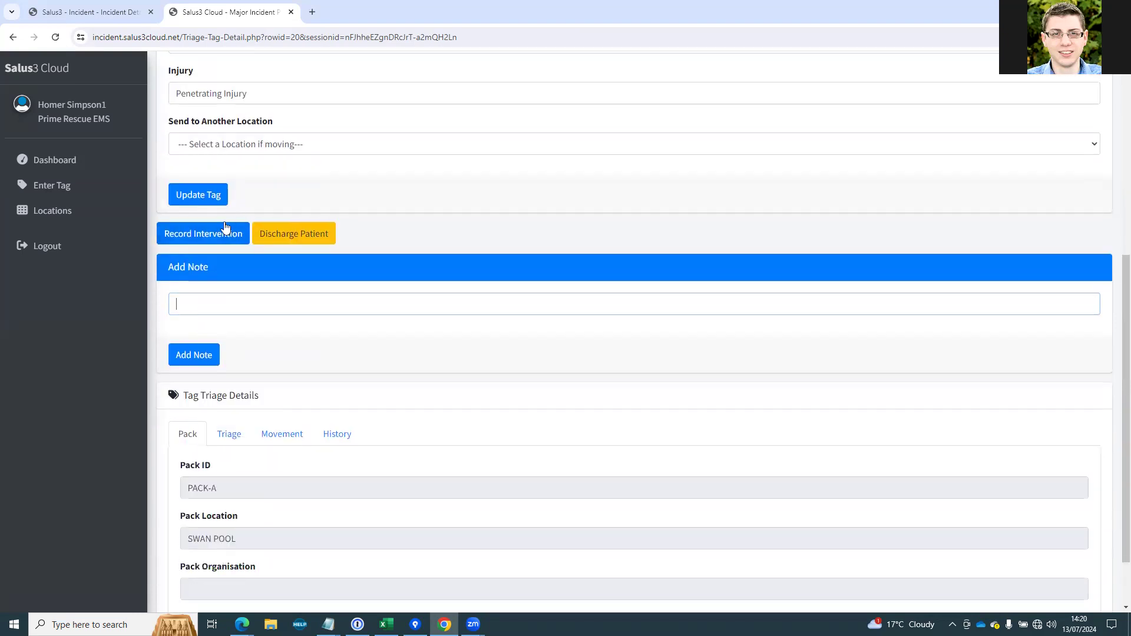
pyautogui.click(210, 239)
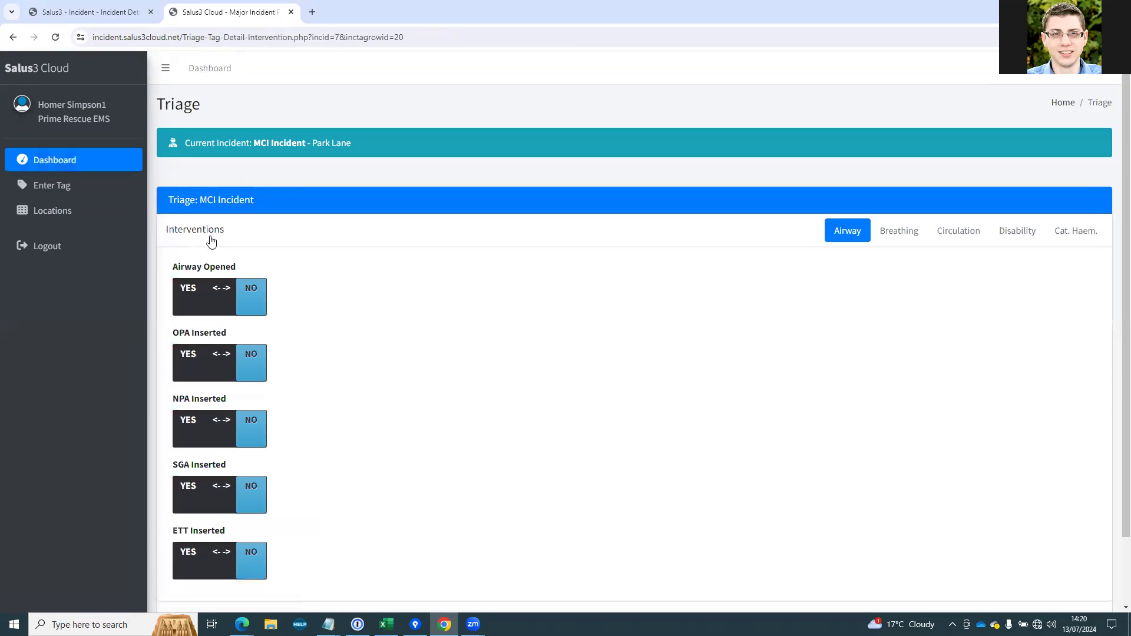
pyautogui.click(884, 244)
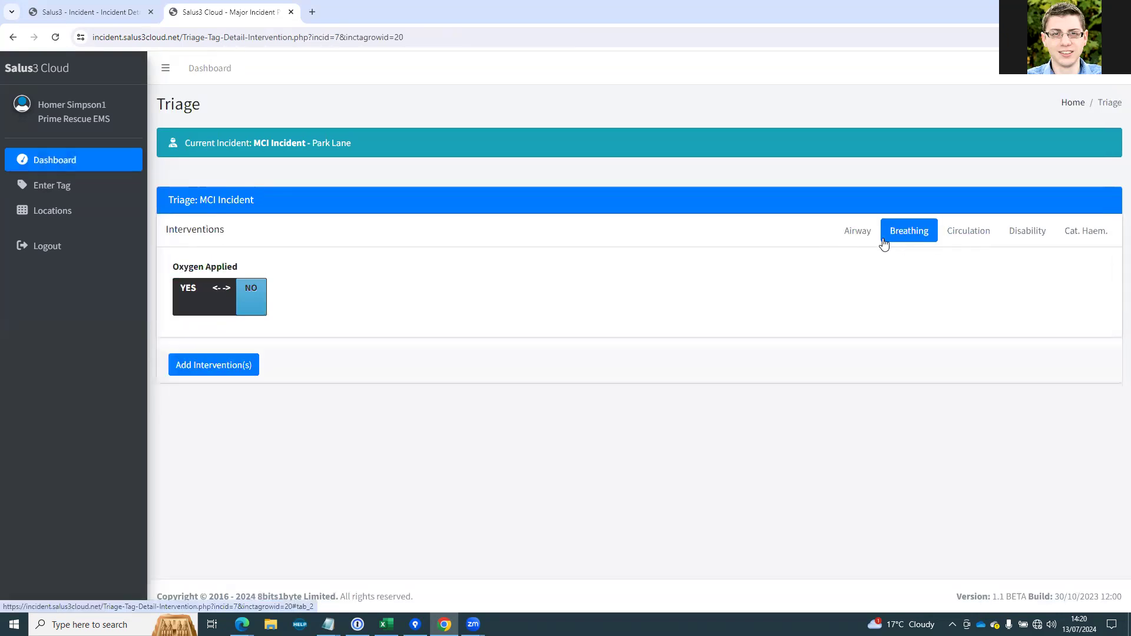
pyautogui.click(13, 44)
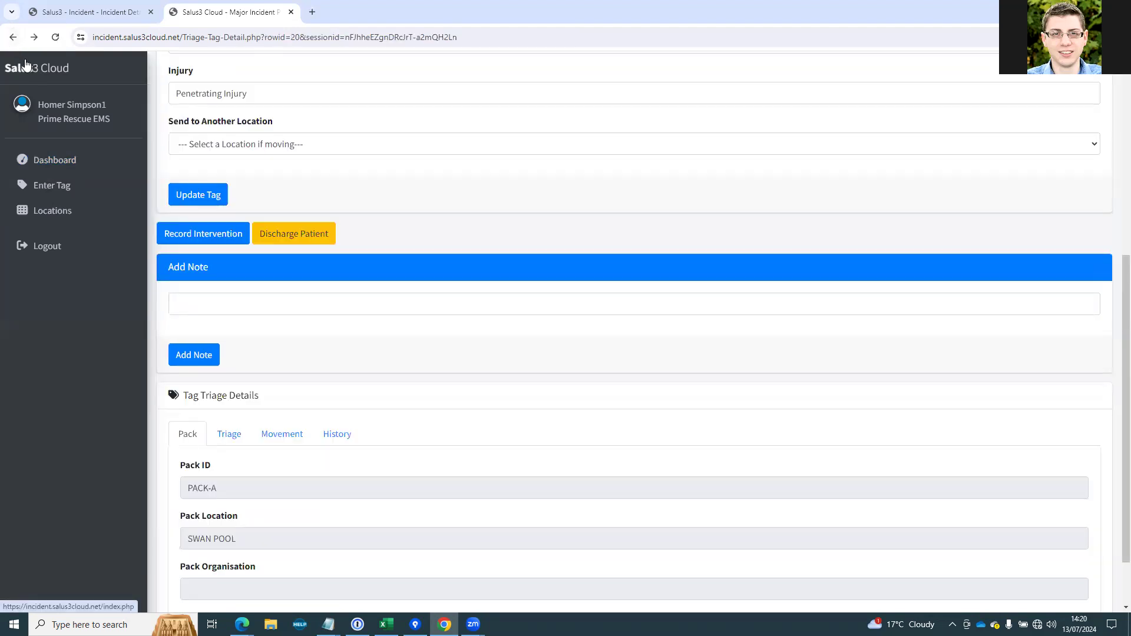
pyautogui.click(281, 236)
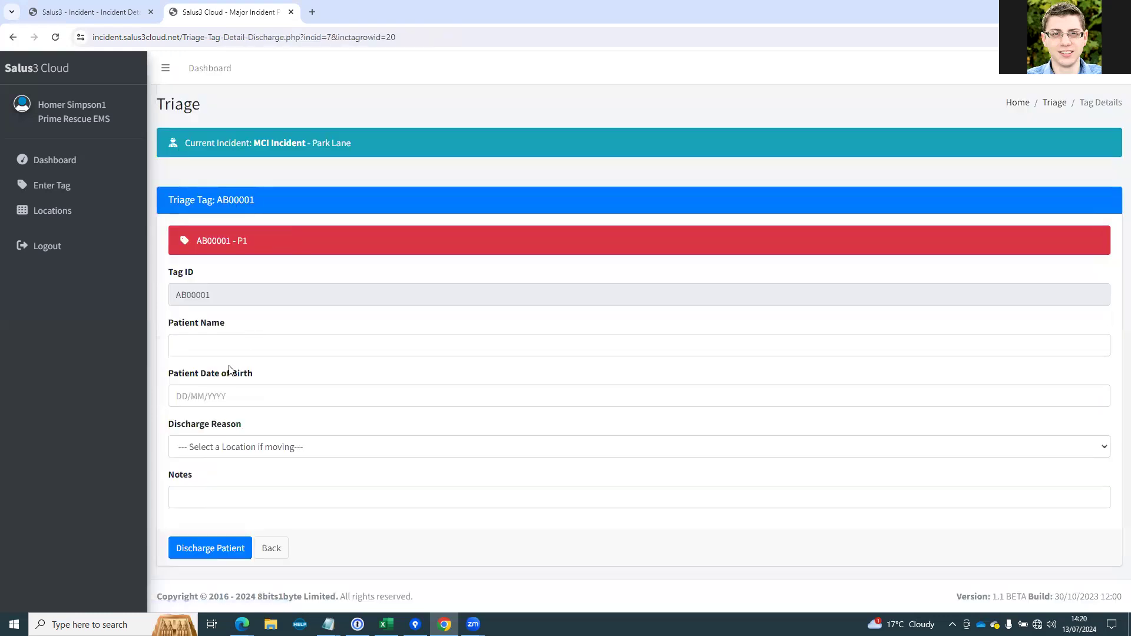
pyautogui.click(269, 552)
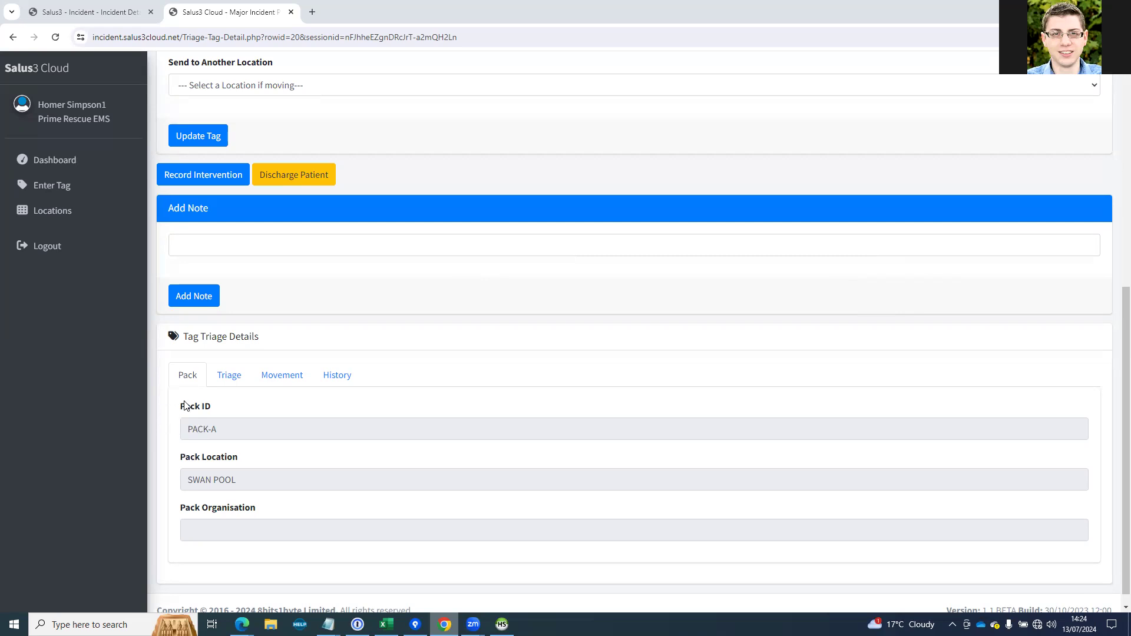
# Review the triage, movement and history details of tag AB00001.
pyautogui.click(234, 384)
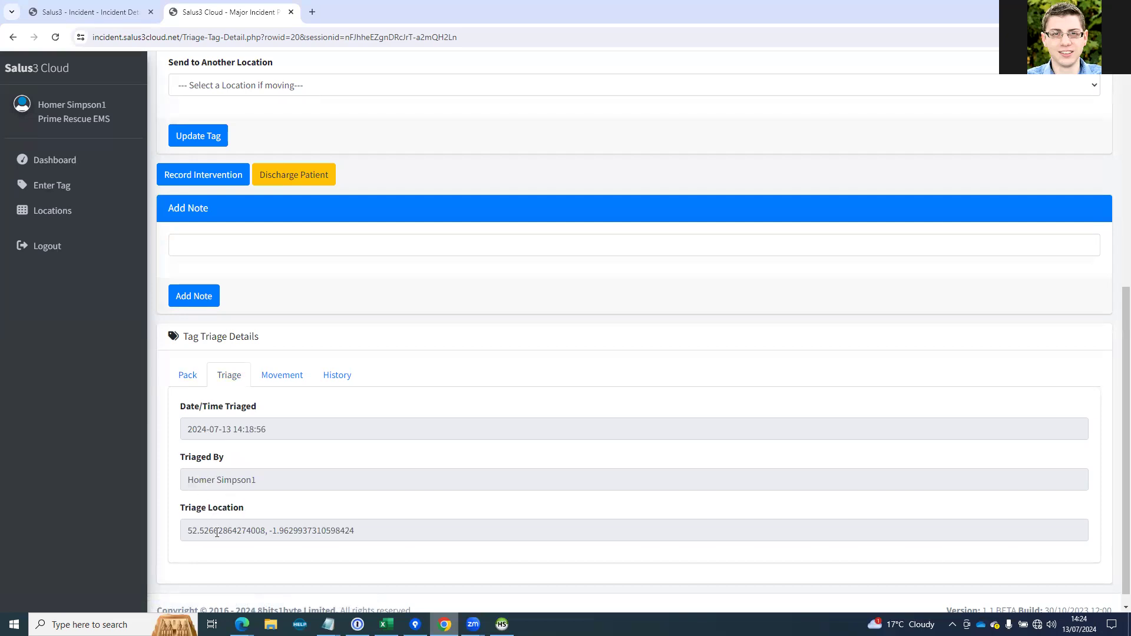
pyautogui.click(286, 376)
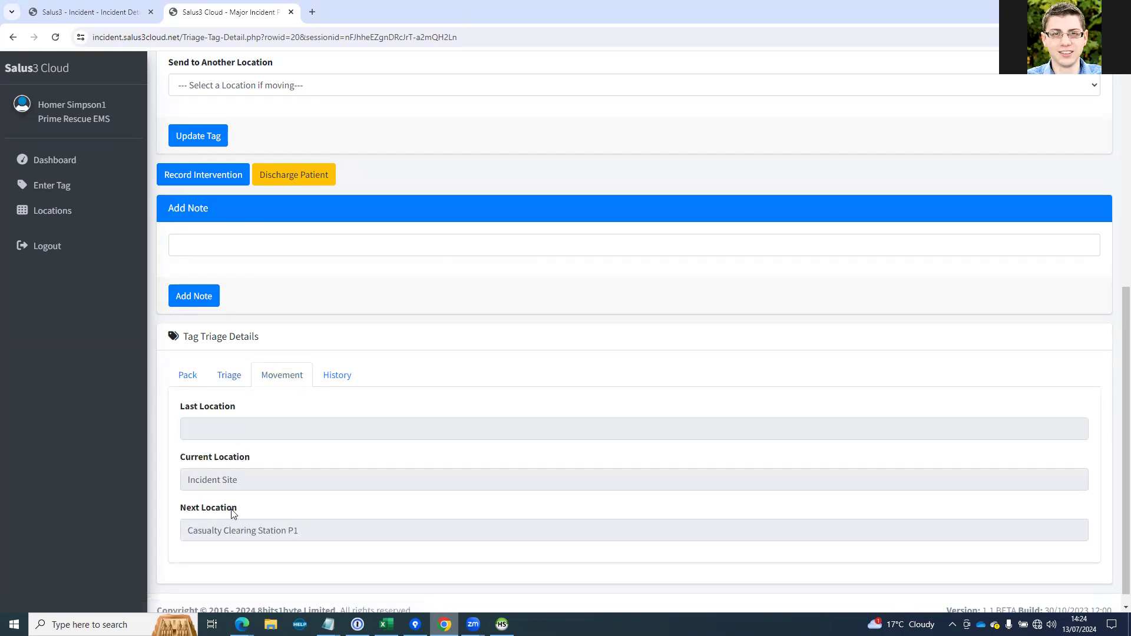
pyautogui.click(346, 373)
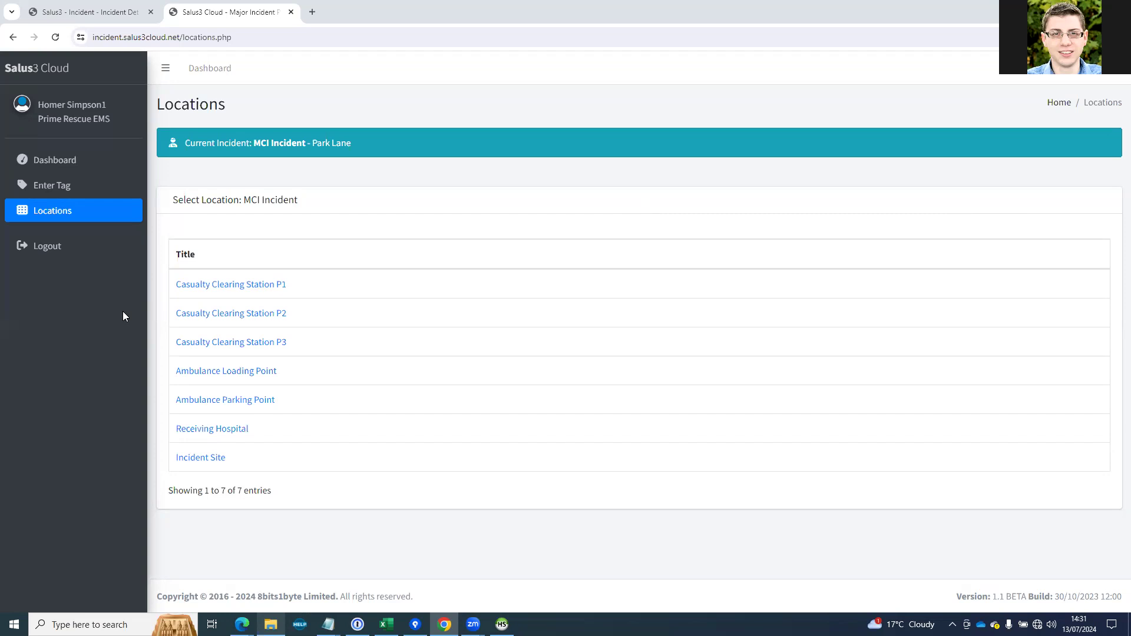
# Open the Receiving Hospital location's incoming tags and select Countess of Chester A&E as the hospital.
pyautogui.click(221, 435)
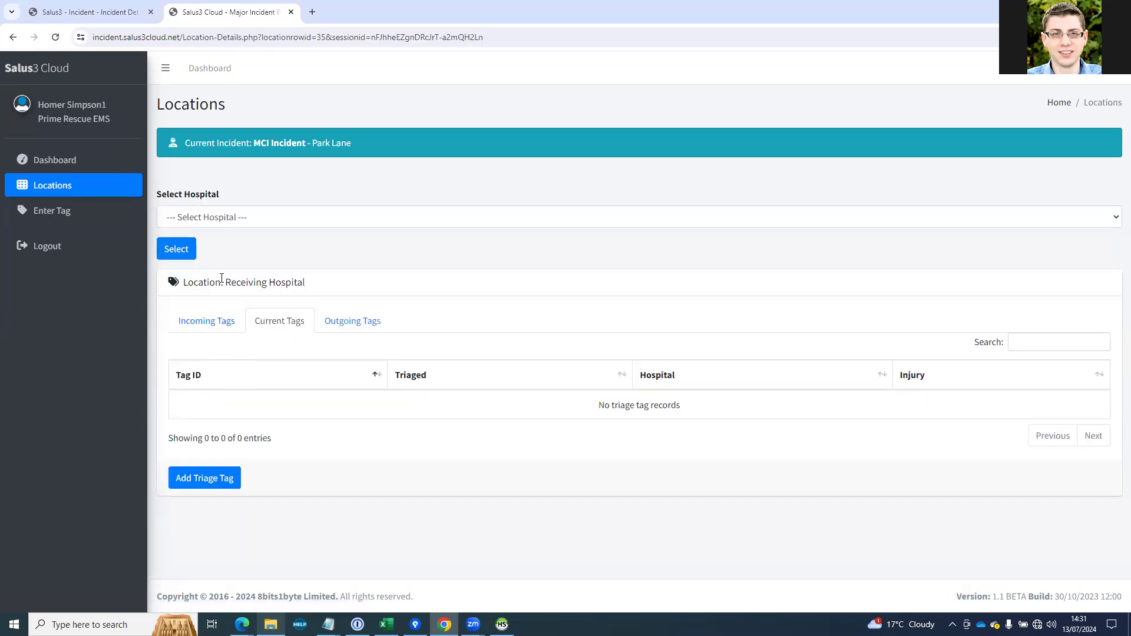
pyautogui.click(195, 327)
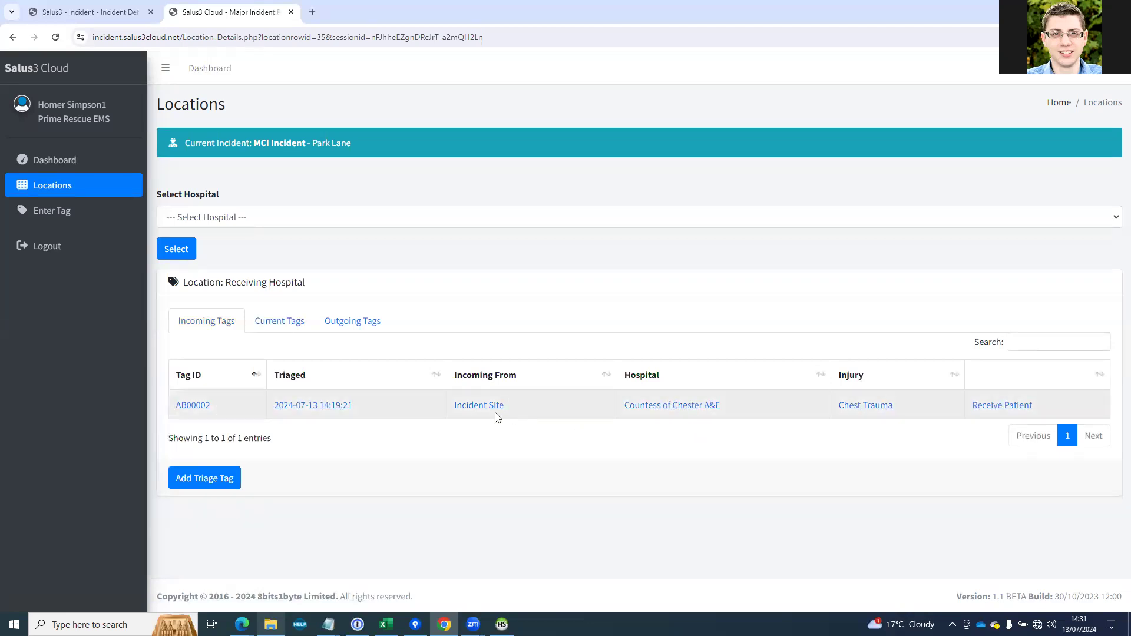
pyautogui.click(190, 224)
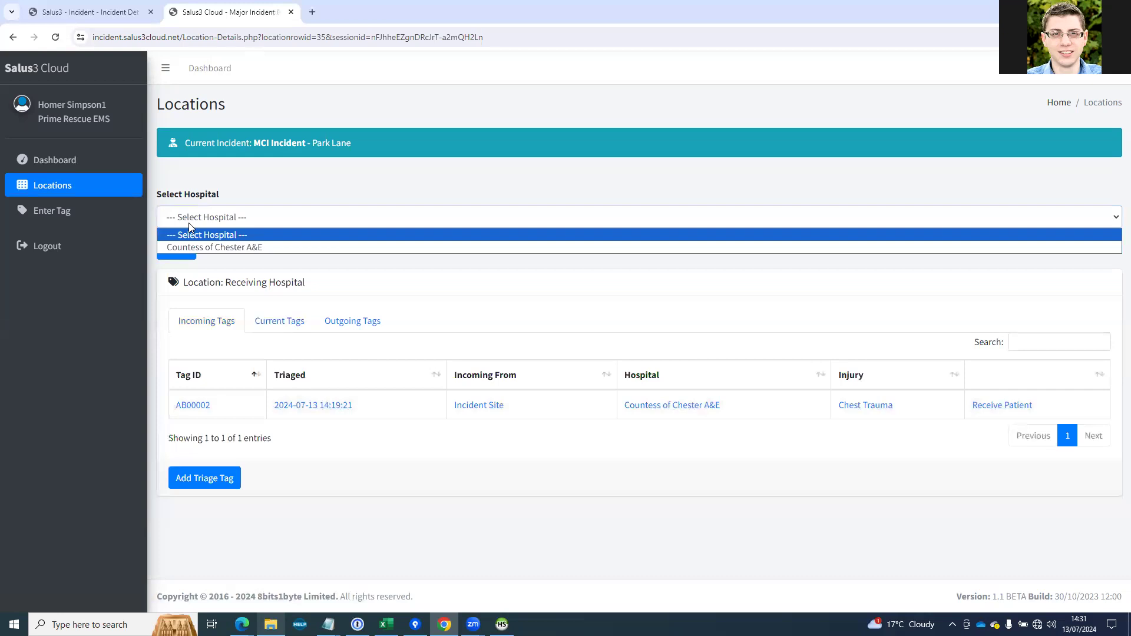
pyautogui.click(182, 249)
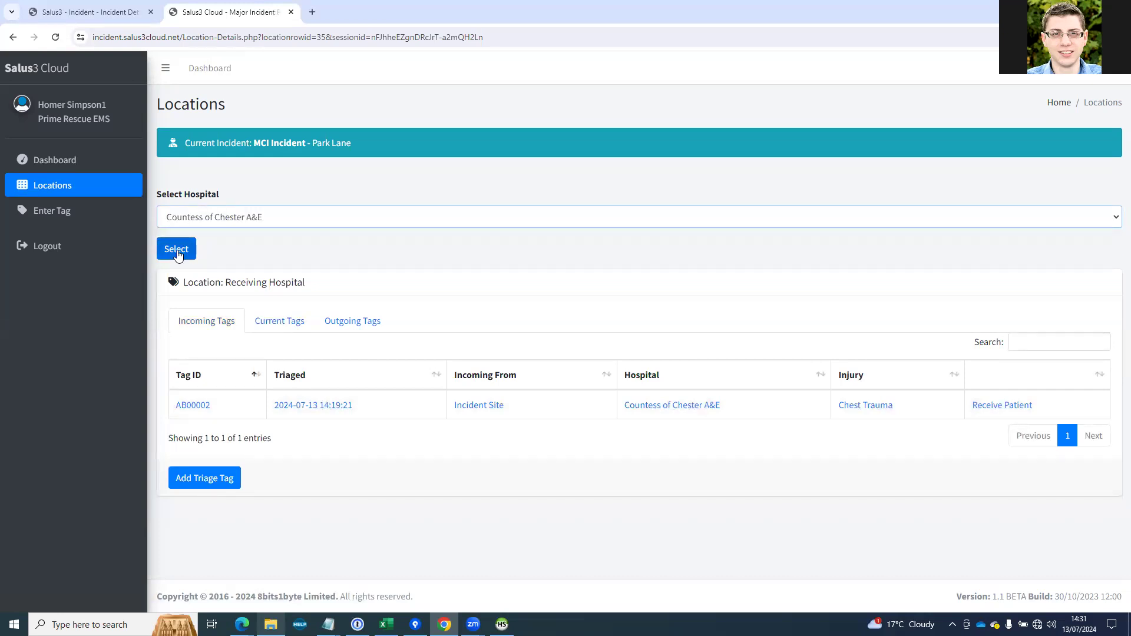
pyautogui.click(178, 252)
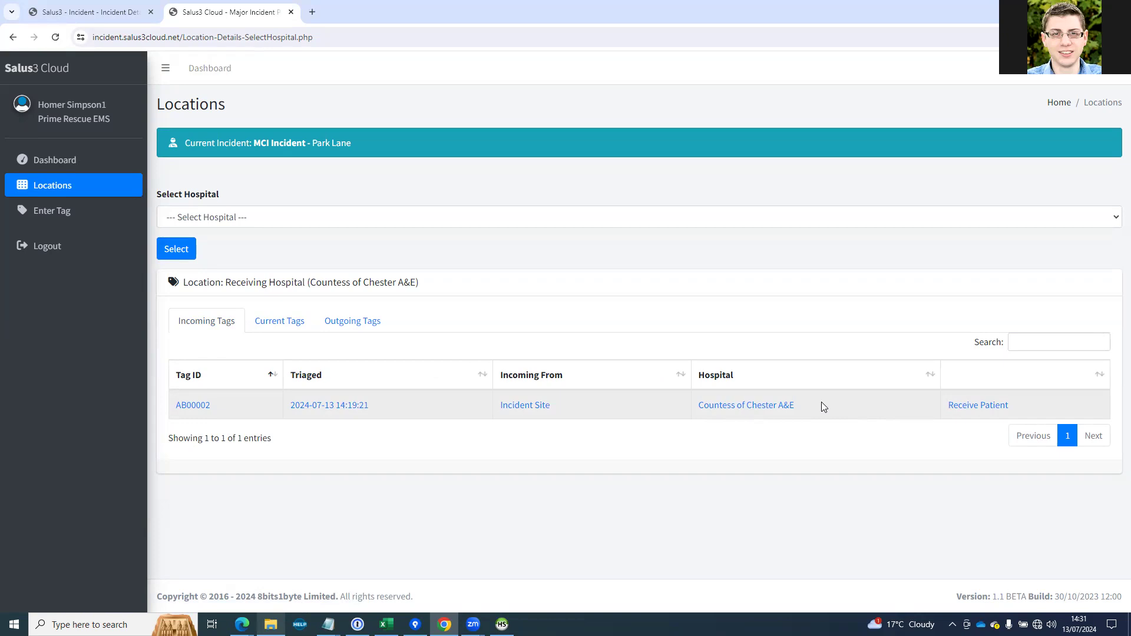
# Receive the incoming patient with tag AB00002 at Countess of Chester A&E and review the tag's details.
pyautogui.click(992, 406)
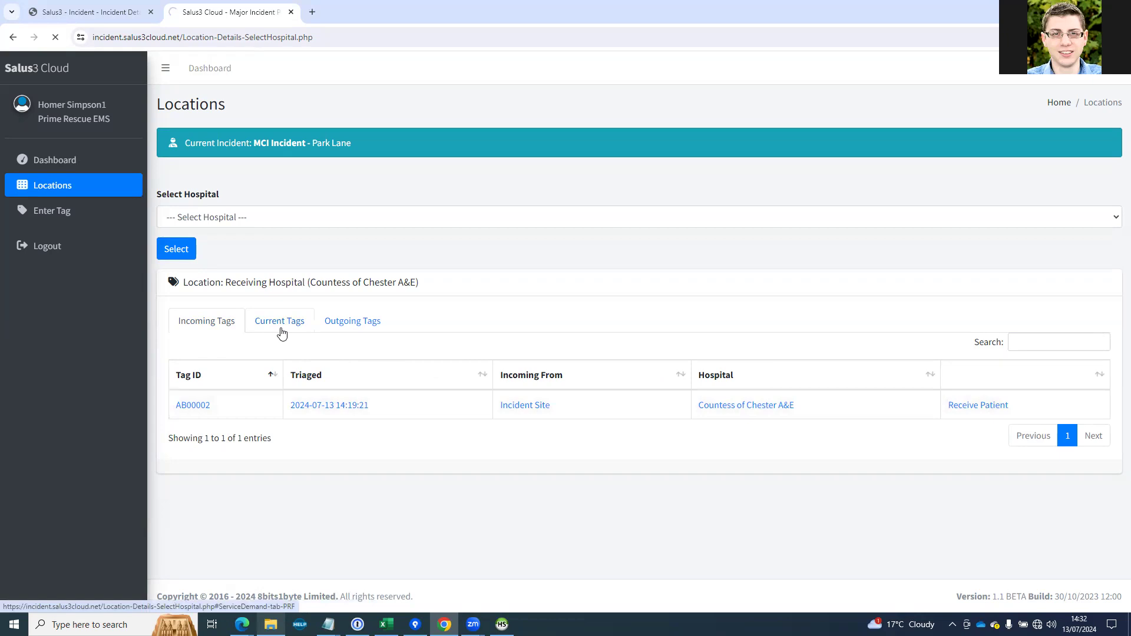
pyautogui.scroll(-7, 282, 334)
pyautogui.scroll(5, 283, 334)
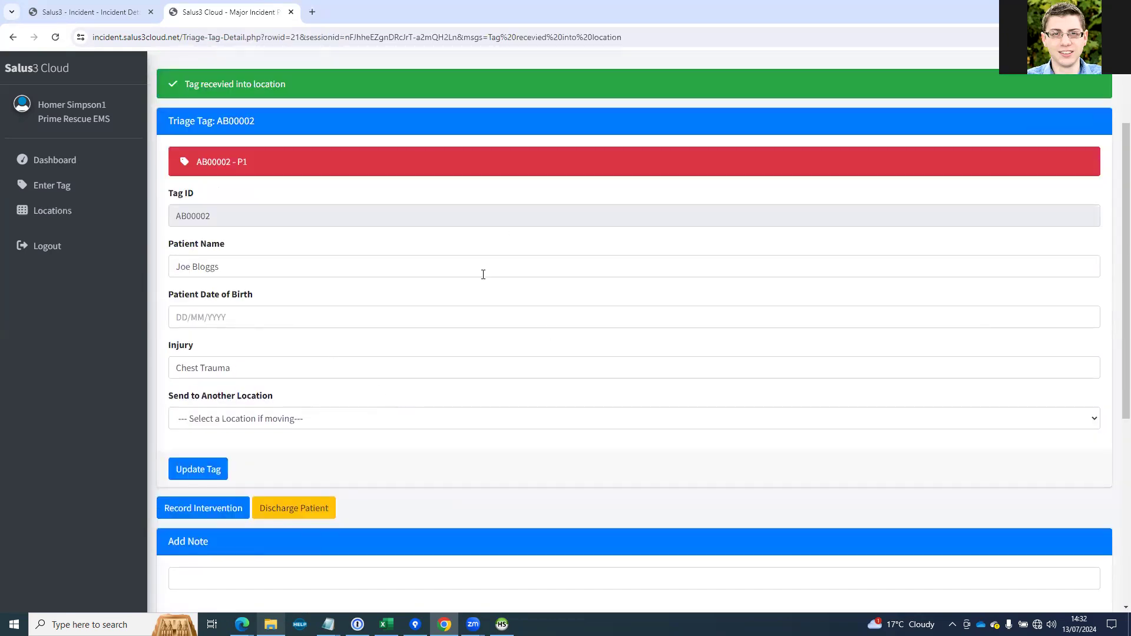
# Review the remaining details of tag AB00002 and open the Receiving Hospital location's list of current tags.
pyautogui.scroll(-6, 339, 313)
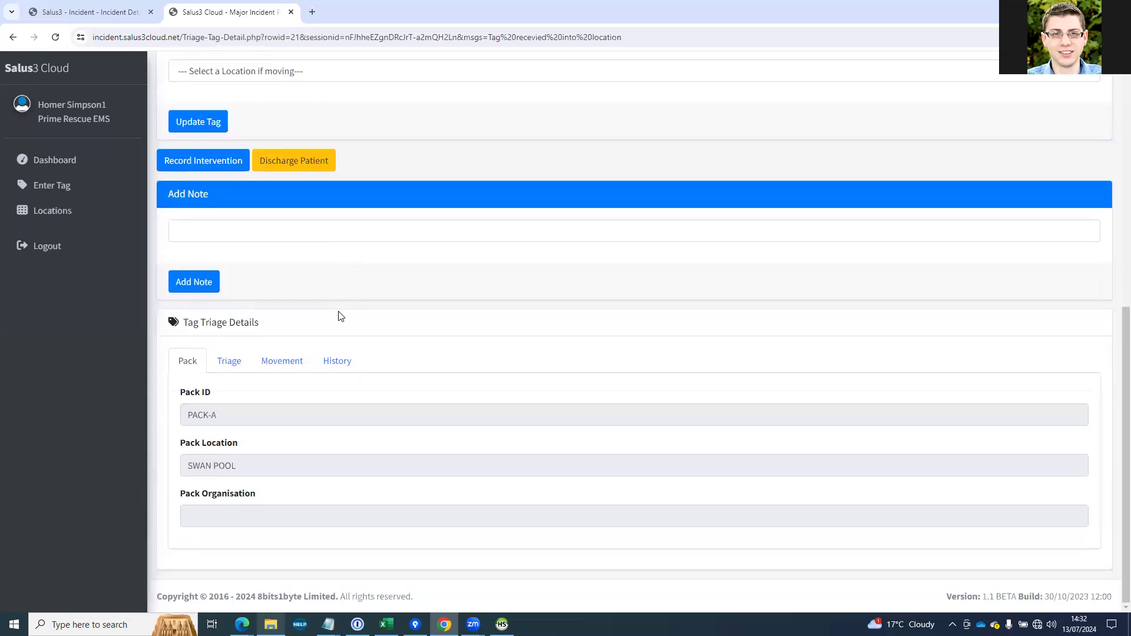
pyautogui.scroll(3, 351, 247)
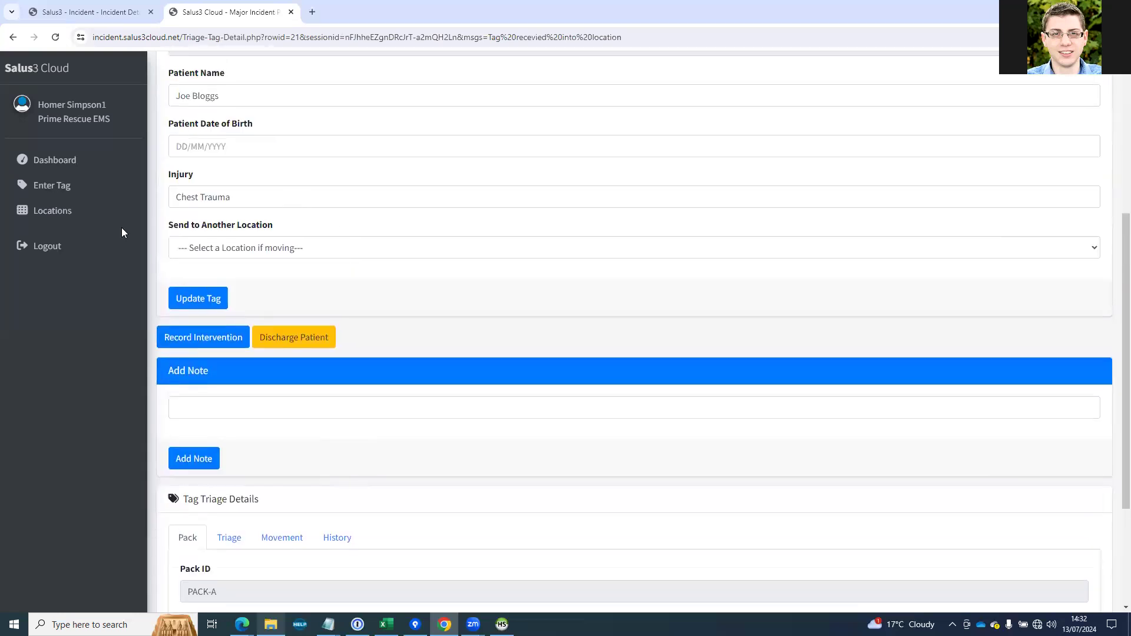
pyautogui.click(59, 212)
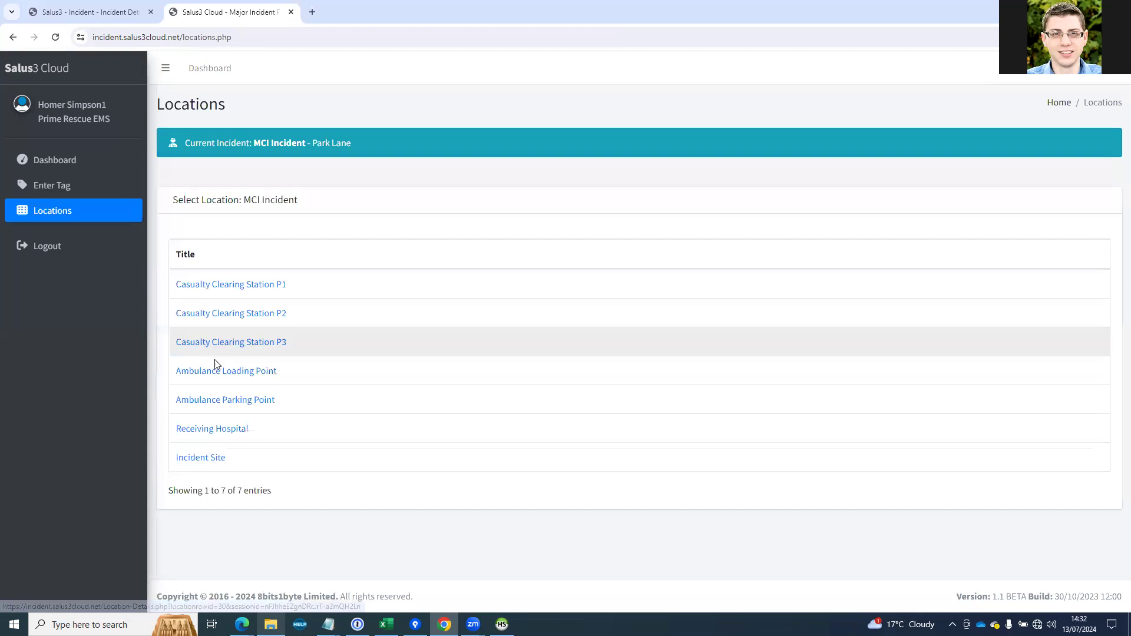
pyautogui.click(209, 441)
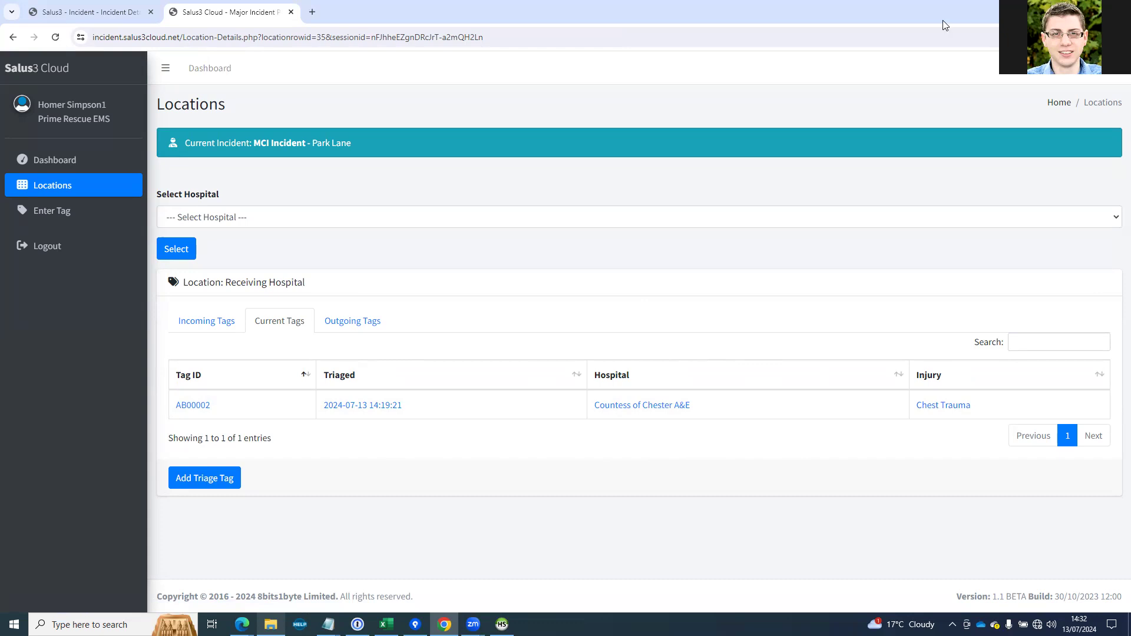
# Switch to the incident administration site, view its dashboard and new incident form, and open MCI Incident from the open incidents.
pyautogui.click(96, 13)
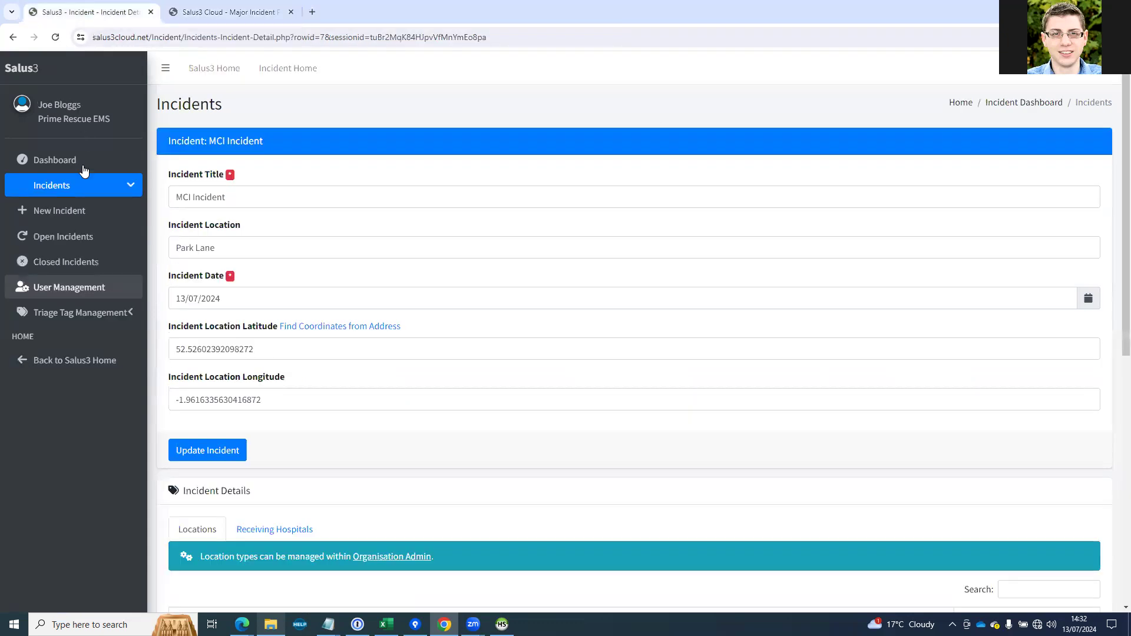
pyautogui.click(54, 162)
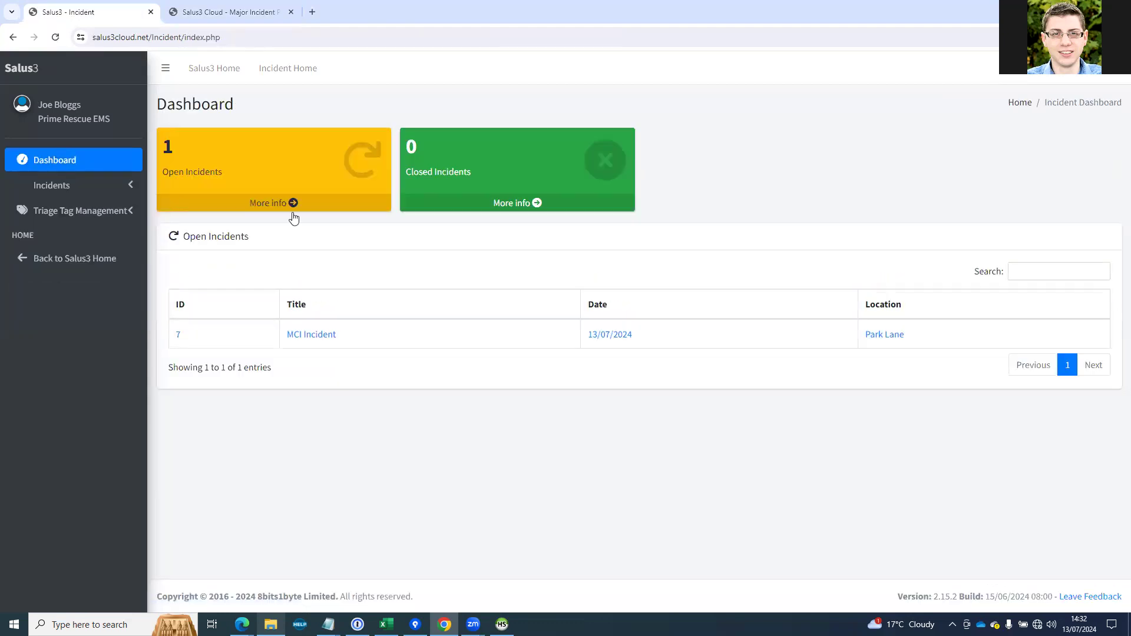
pyautogui.click(84, 186)
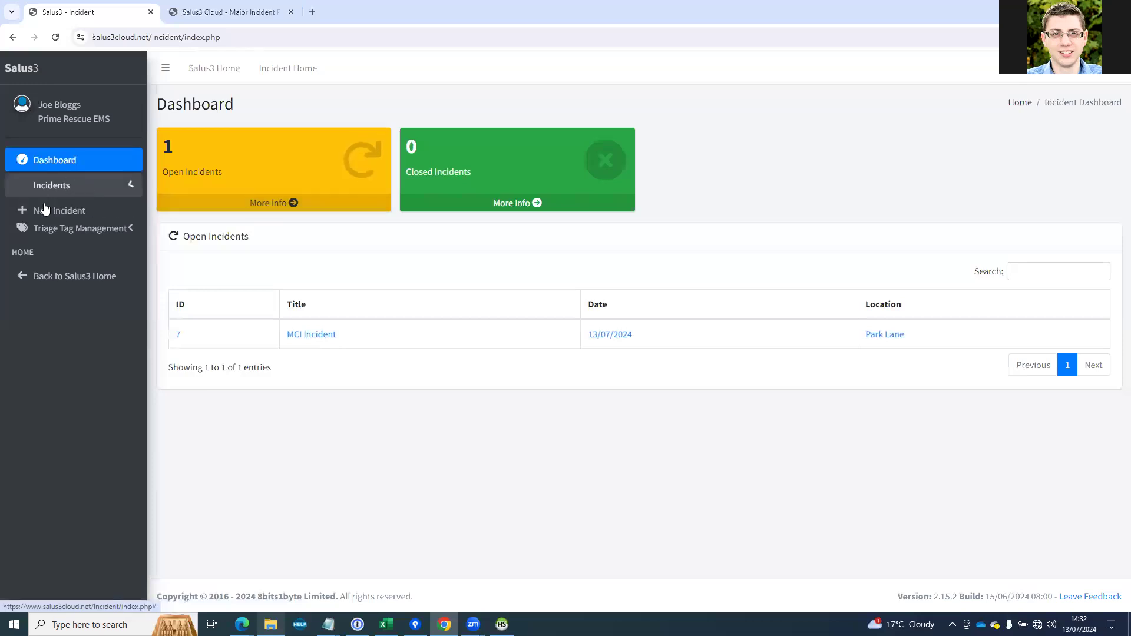
pyautogui.click(44, 216)
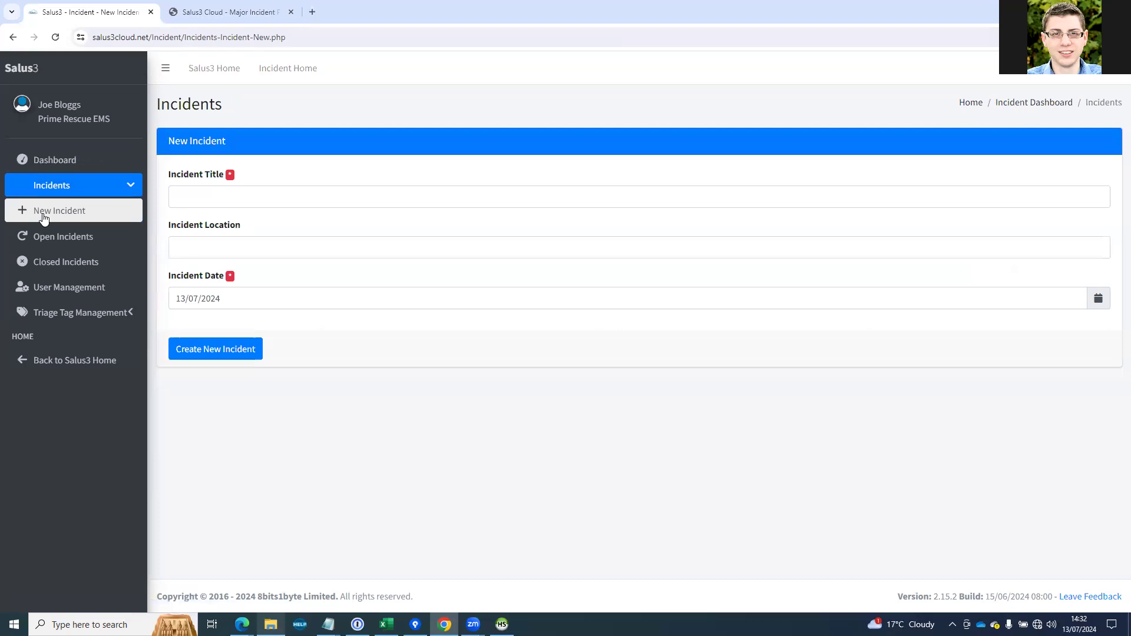
pyautogui.click(46, 241)
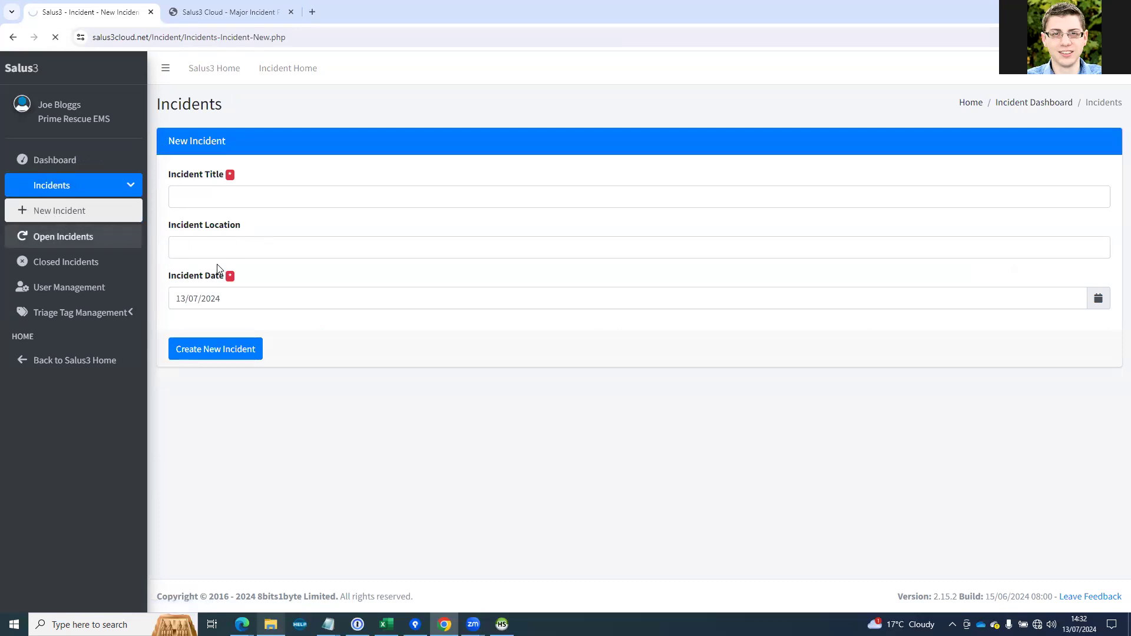
pyautogui.click(296, 240)
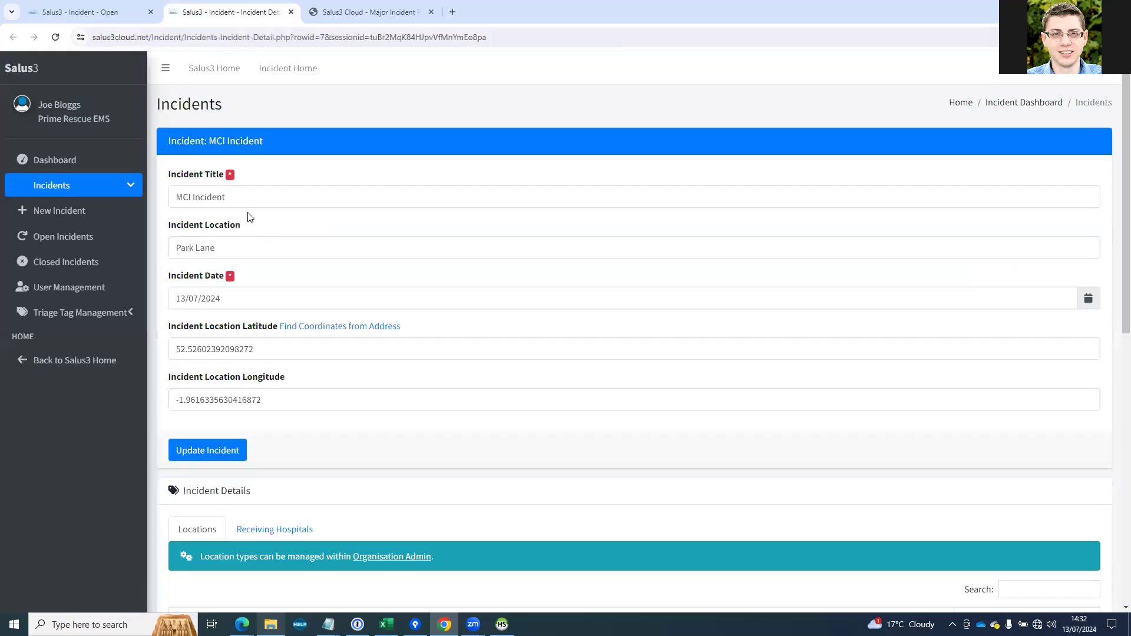
# Place the Ambulance Loading Point marker just west of Park Lane, at about latitude 52.52611 and longitude -1.96121, and save the location.
pyautogui.scroll(-5, 235, 246)
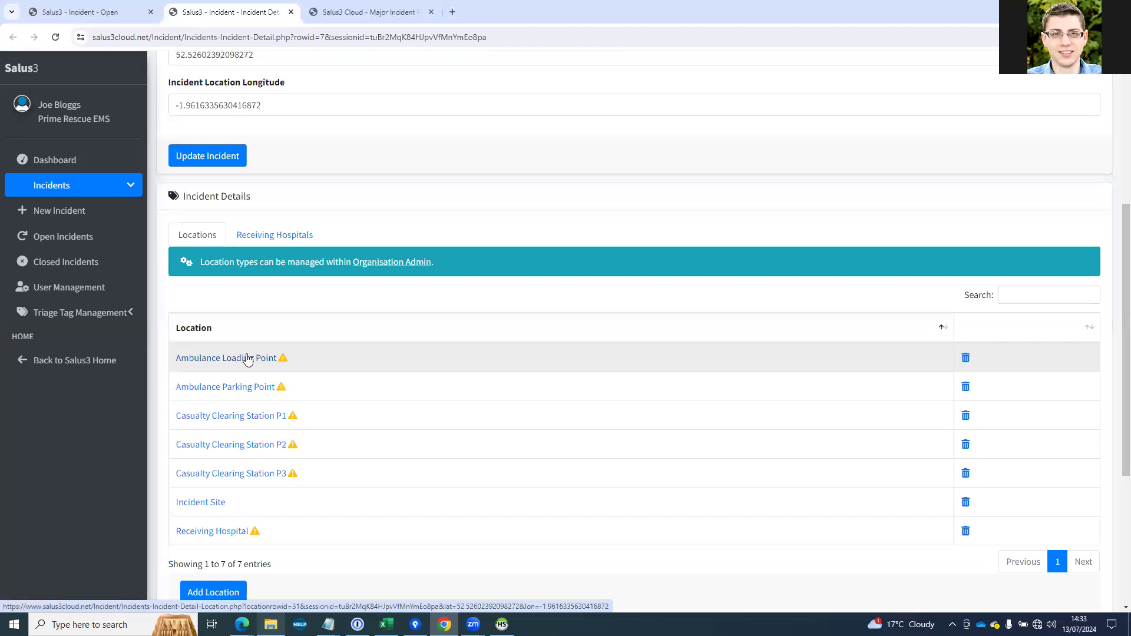
pyautogui.click(248, 360)
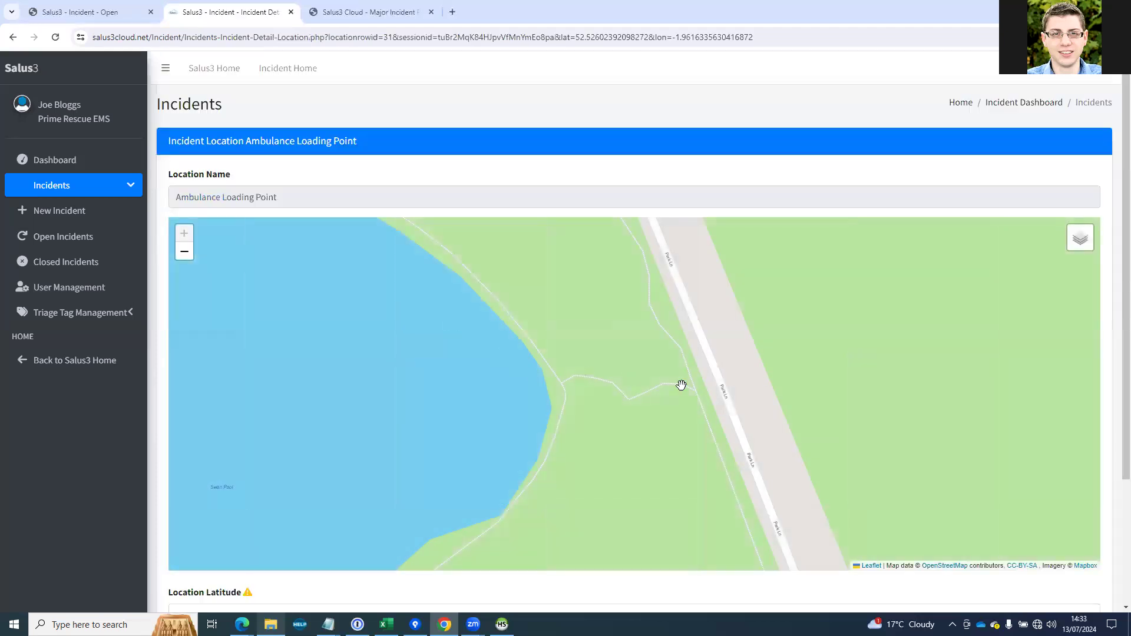
pyautogui.click(678, 378)
pyautogui.scroll(-3, 113, 500)
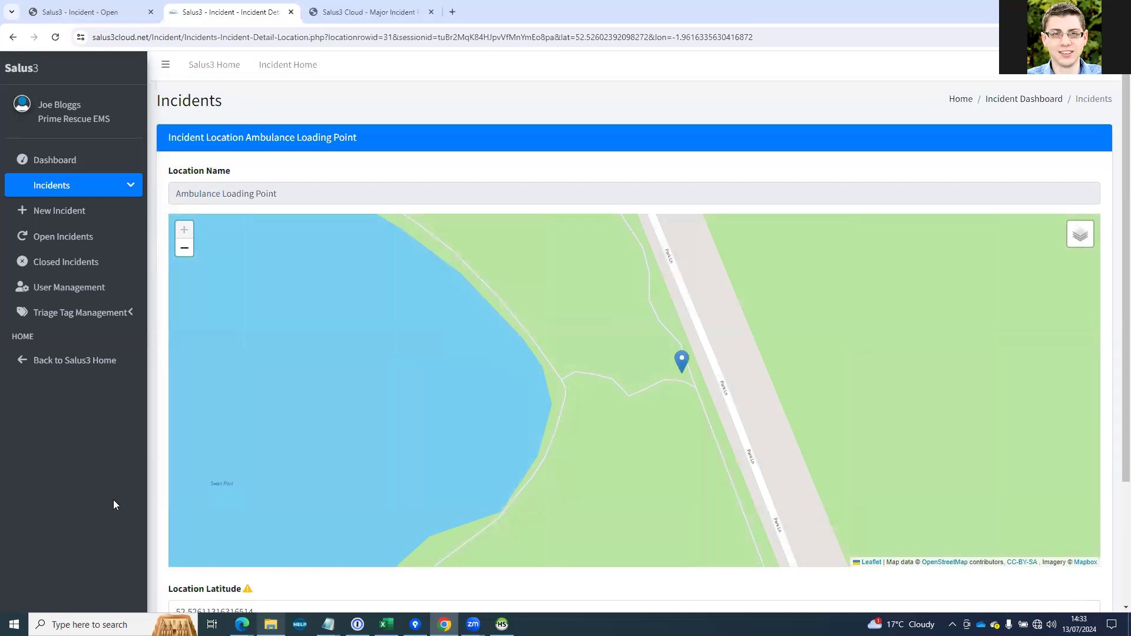
pyautogui.click(208, 554)
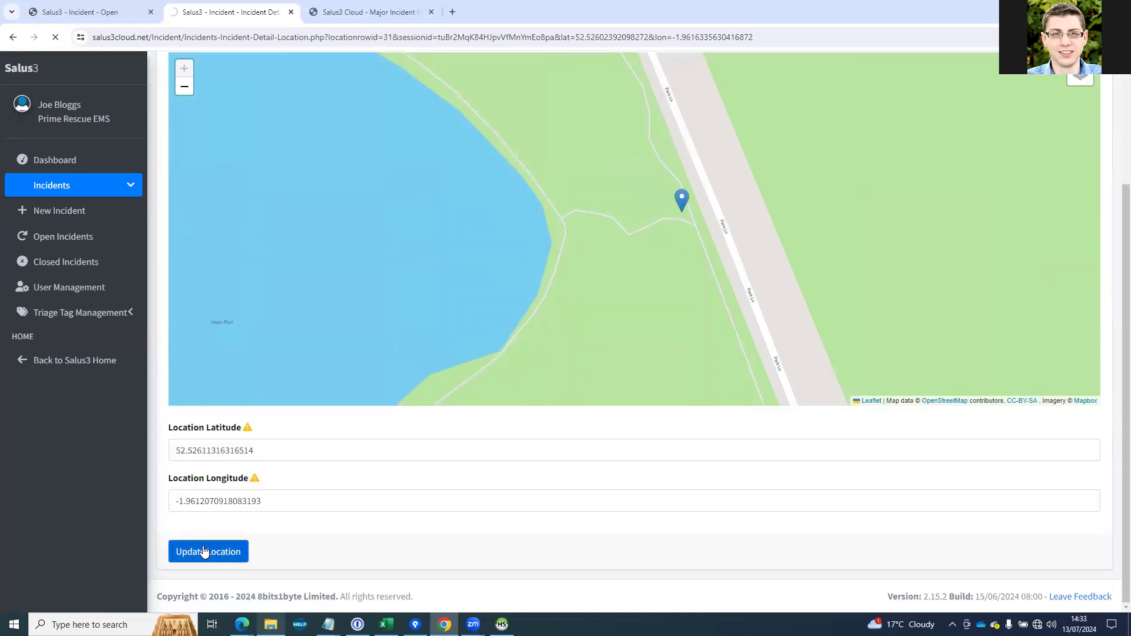
# Examine MCI Incident's receiving hospitals and the hospitals available to link.
pyautogui.scroll(-2, 246, 429)
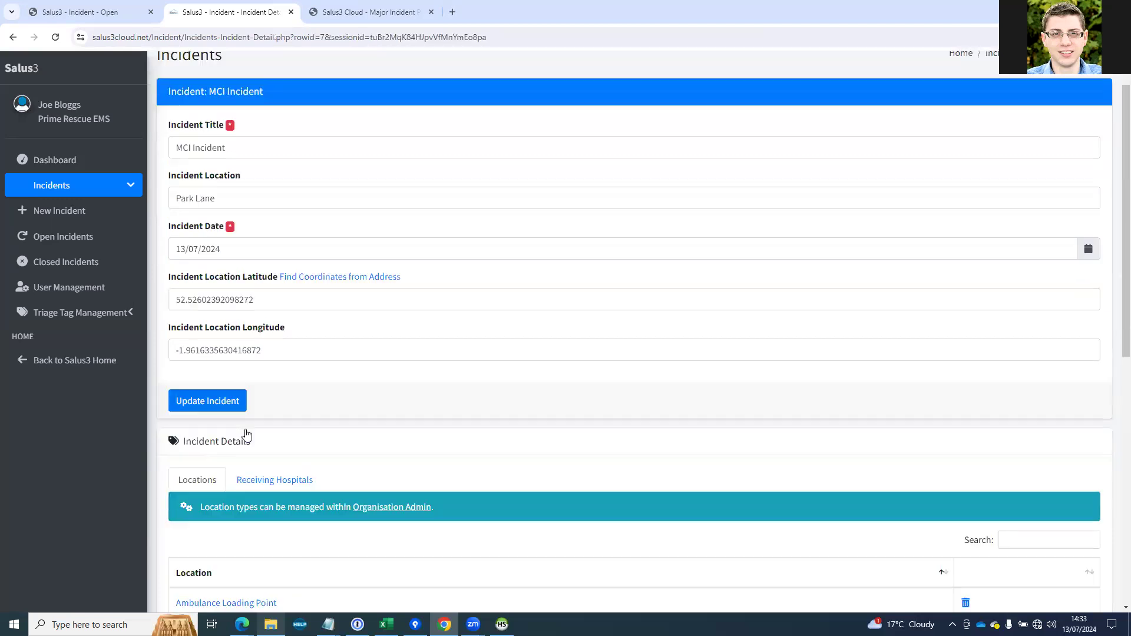
pyautogui.click(272, 407)
pyautogui.scroll(-3, 241, 435)
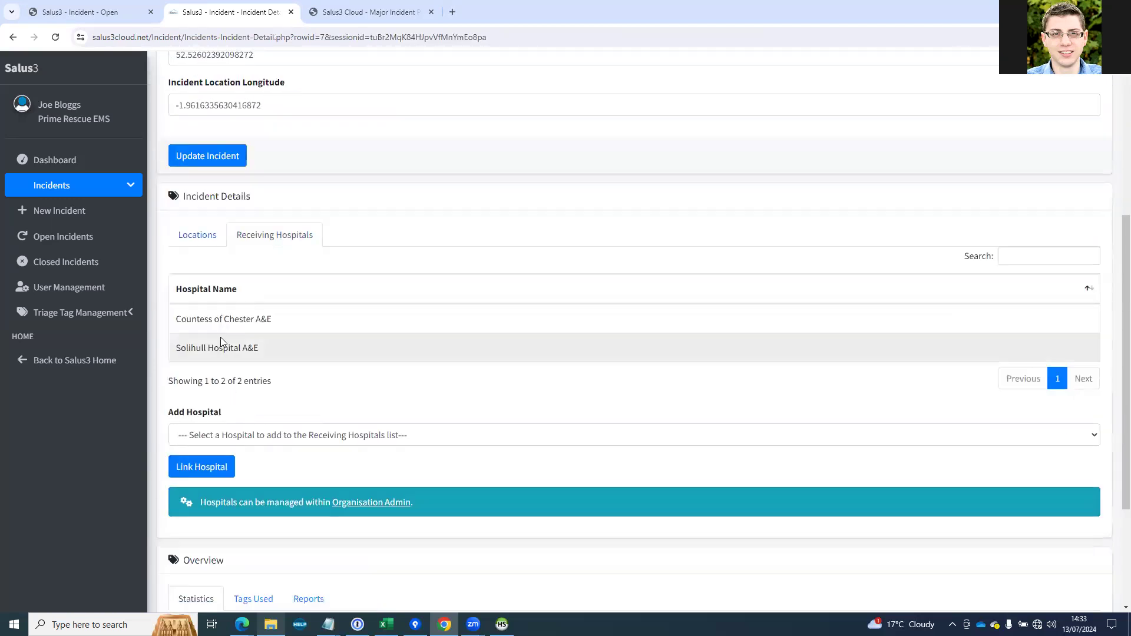
pyautogui.click(236, 439)
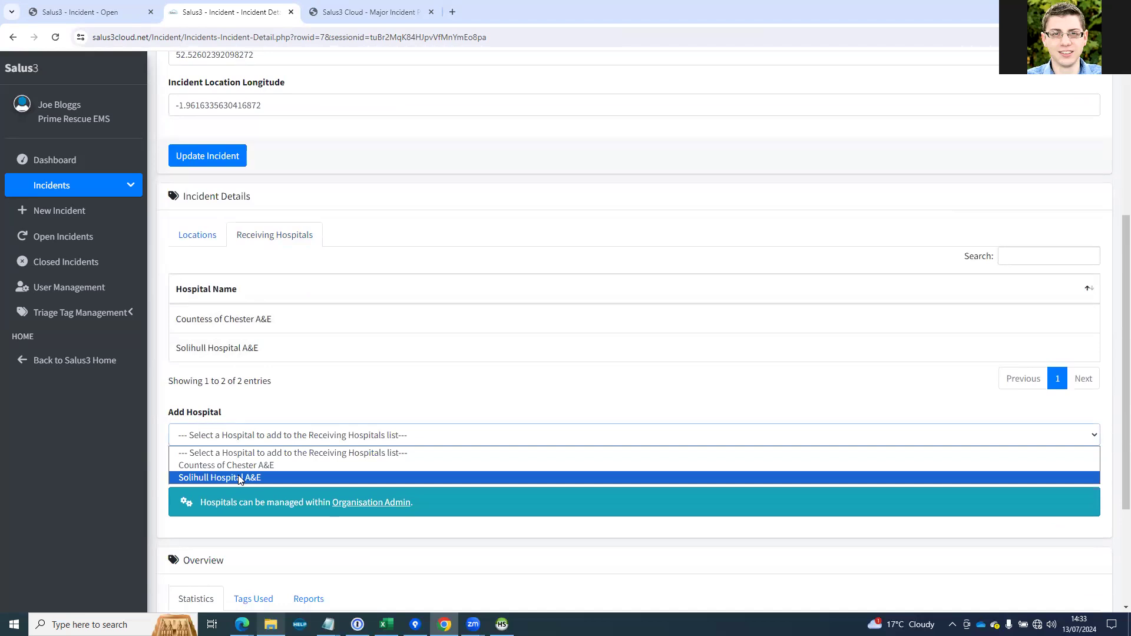
pyautogui.click(250, 403)
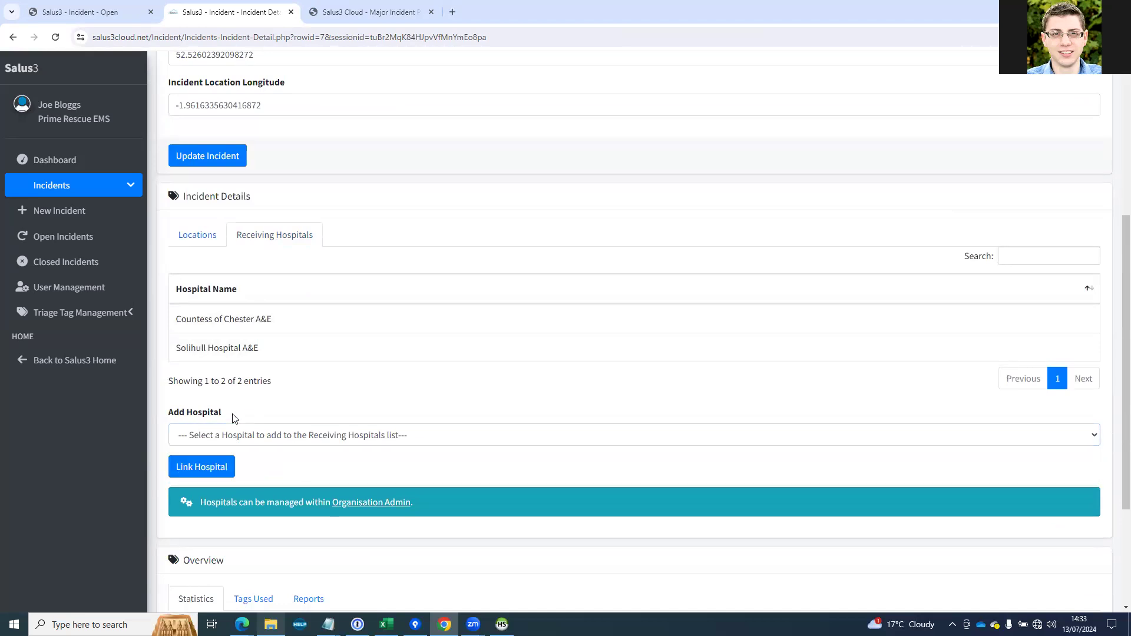
# Review the incident's triage statistics and tags used, and open the Initial Triage Locations report.
pyautogui.scroll(-2, 231, 429)
pyautogui.scroll(-1, 231, 429)
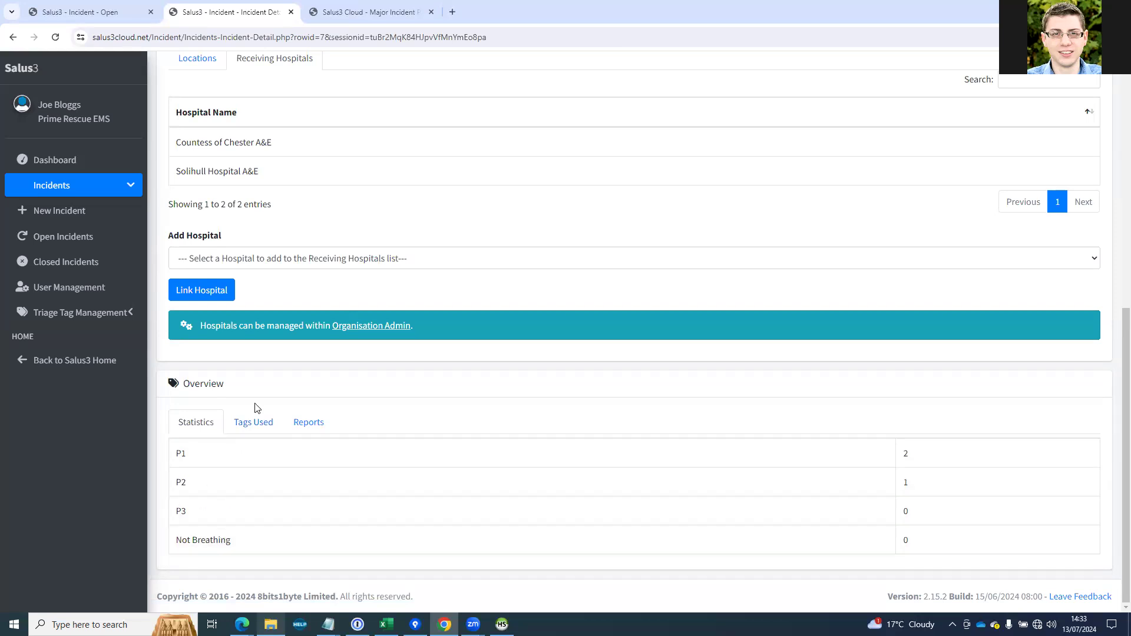
pyautogui.click(254, 423)
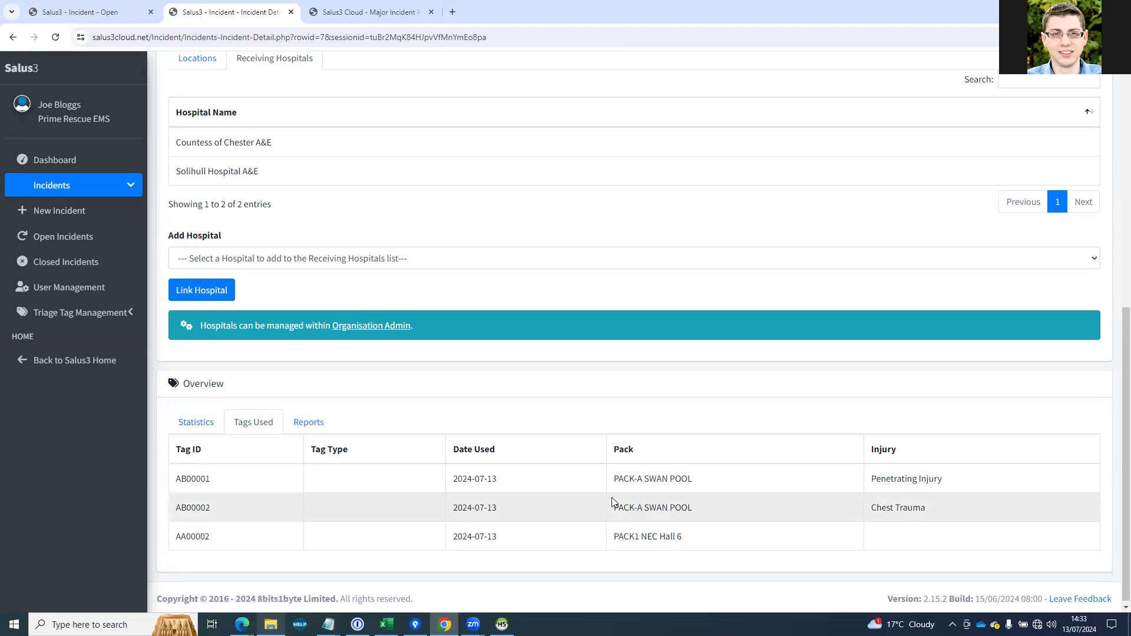
pyautogui.click(303, 428)
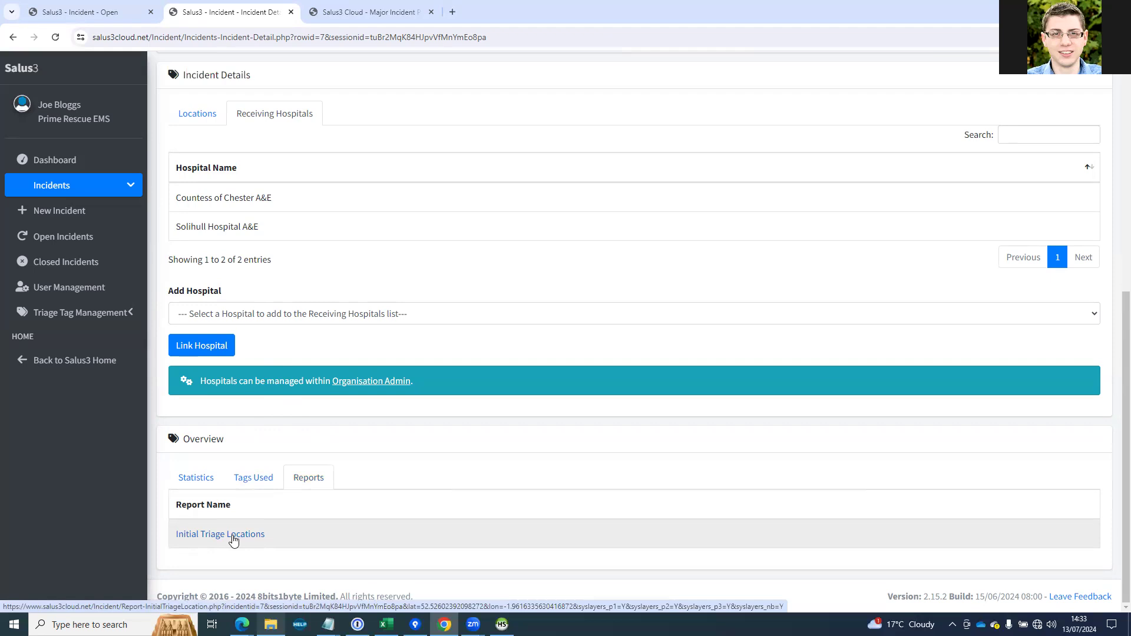
pyautogui.click(233, 540)
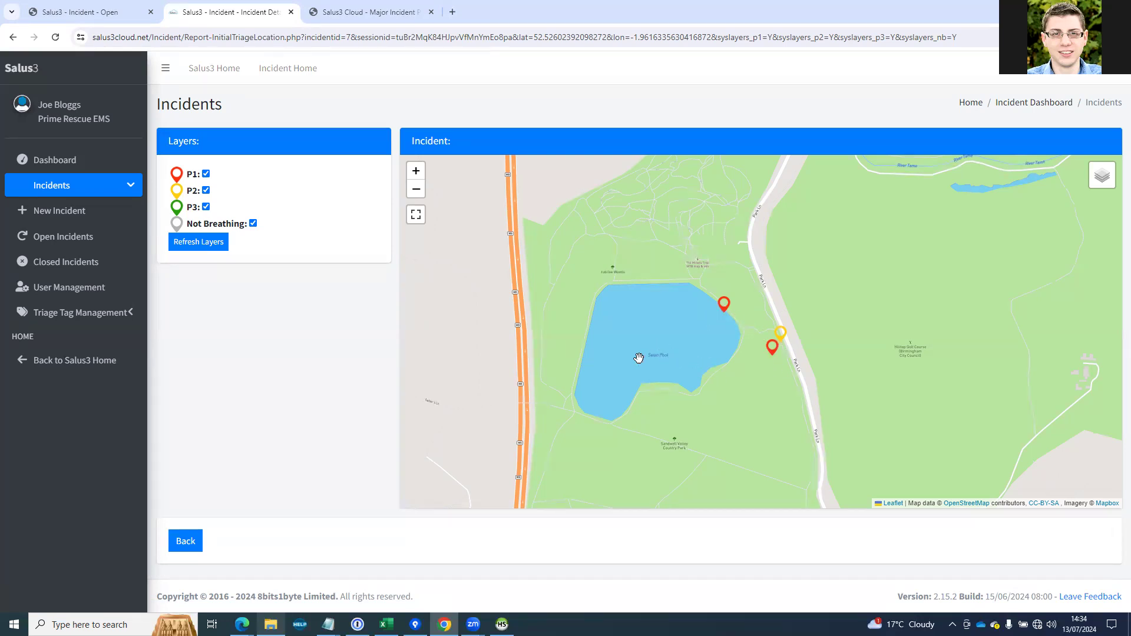
# Filter the Initial Triage Locations map to P1 casualties only, hiding the P2, P3 and Not Breathing layers.
pyautogui.click(206, 190)
pyautogui.click(206, 206)
pyautogui.click(253, 224)
pyautogui.click(211, 247)
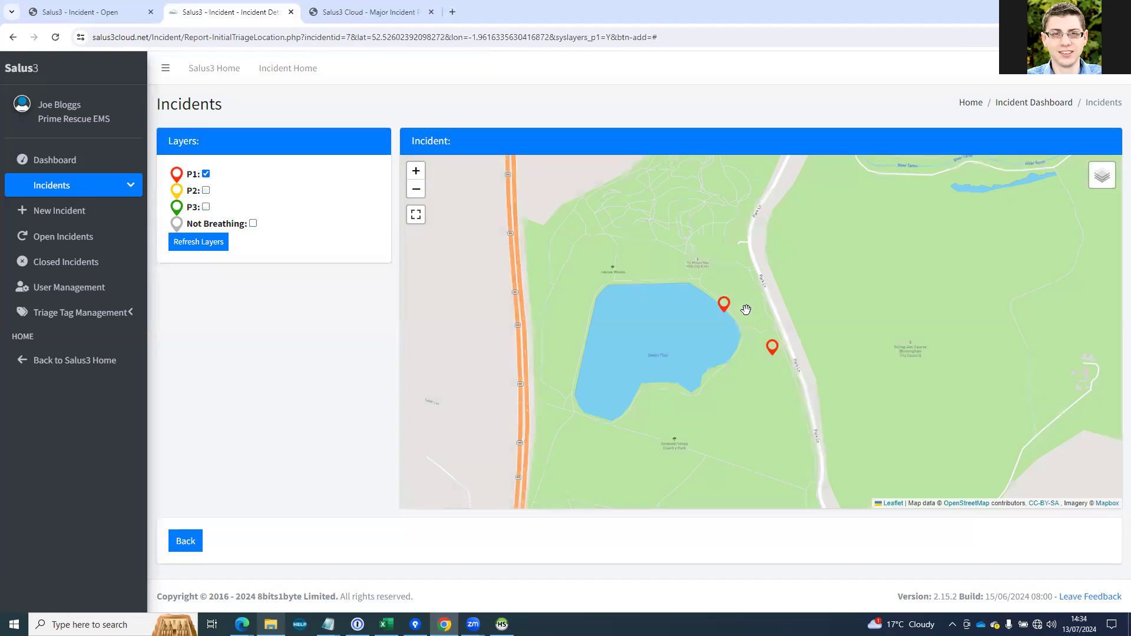